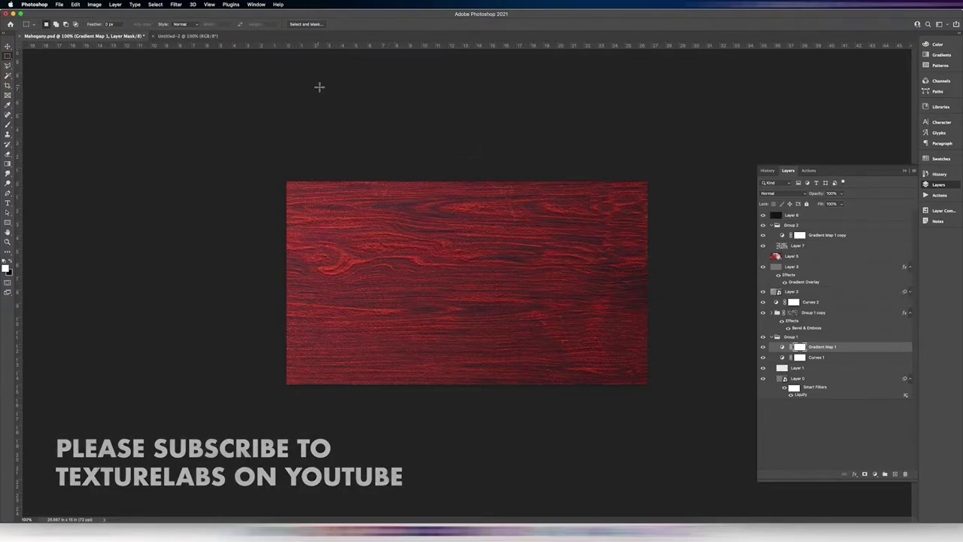
- In the blank Untitled-2 document, convert the background into a regular layer and fill it with 50% gray
left_click(184, 35)
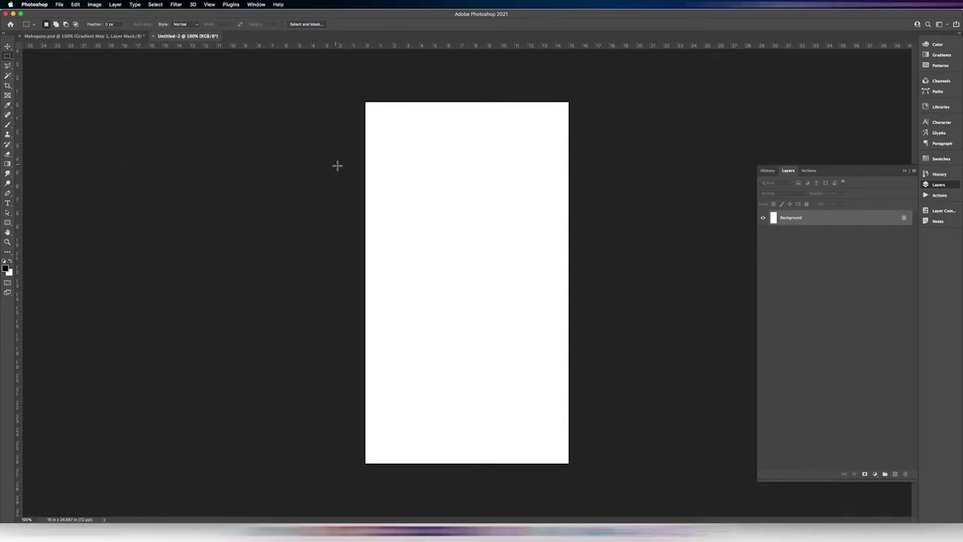
double_click(831, 217)
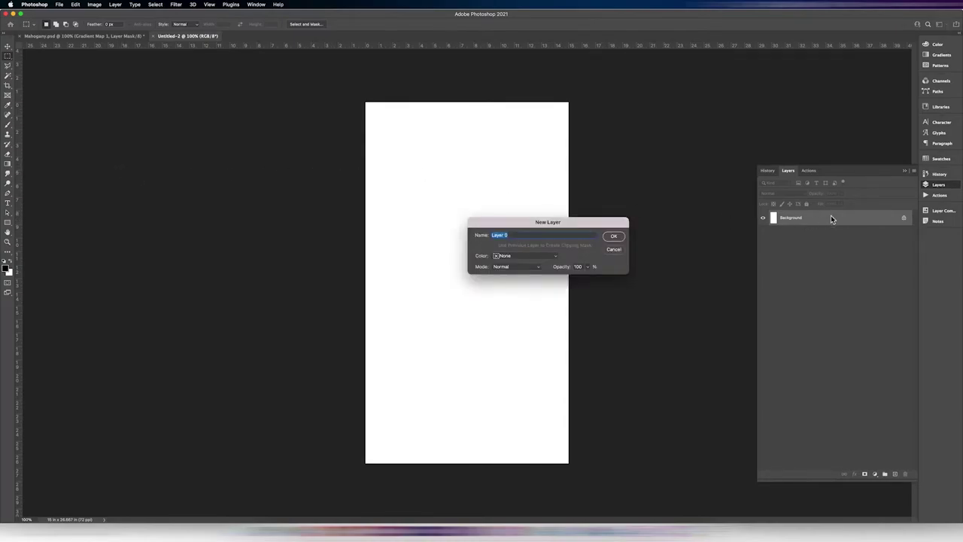
key("Return")
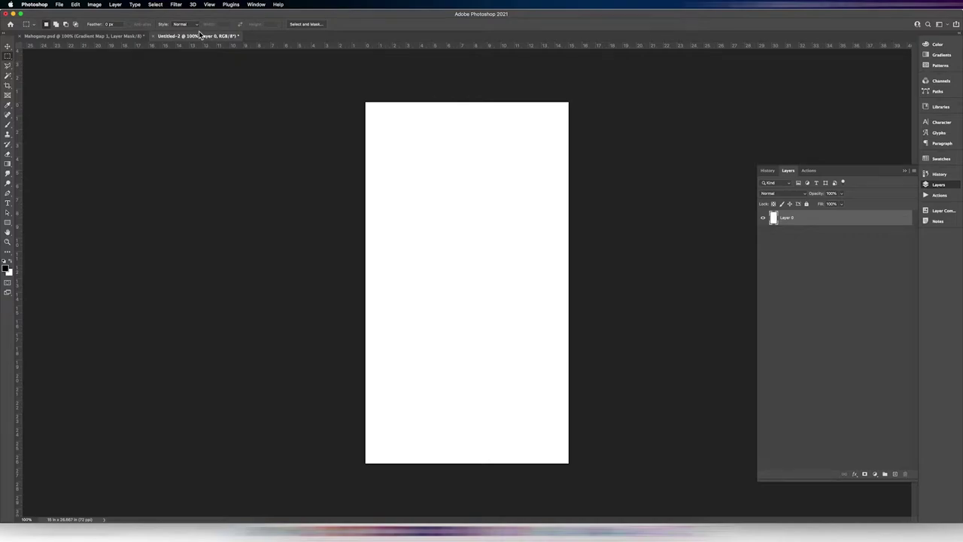
key("shift+BackSpace")
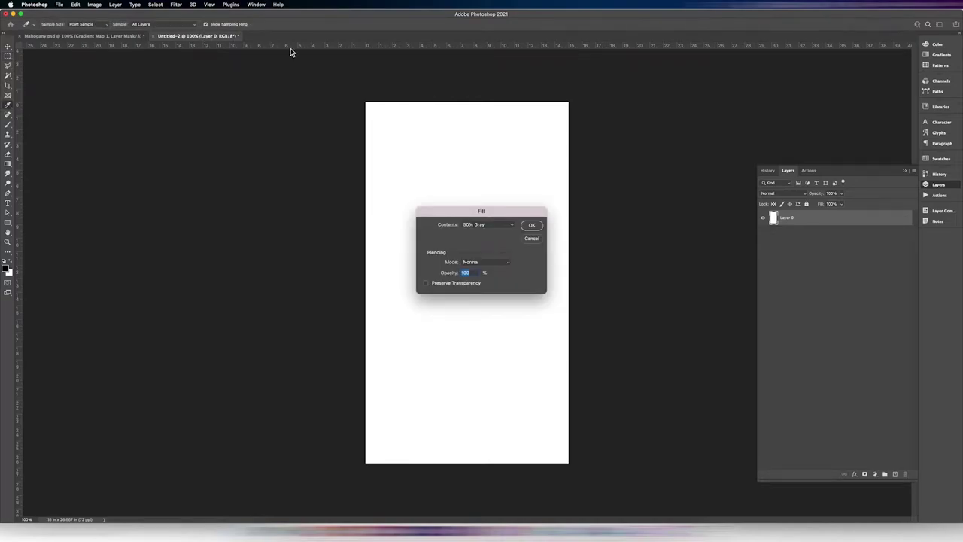
left_click(533, 226)
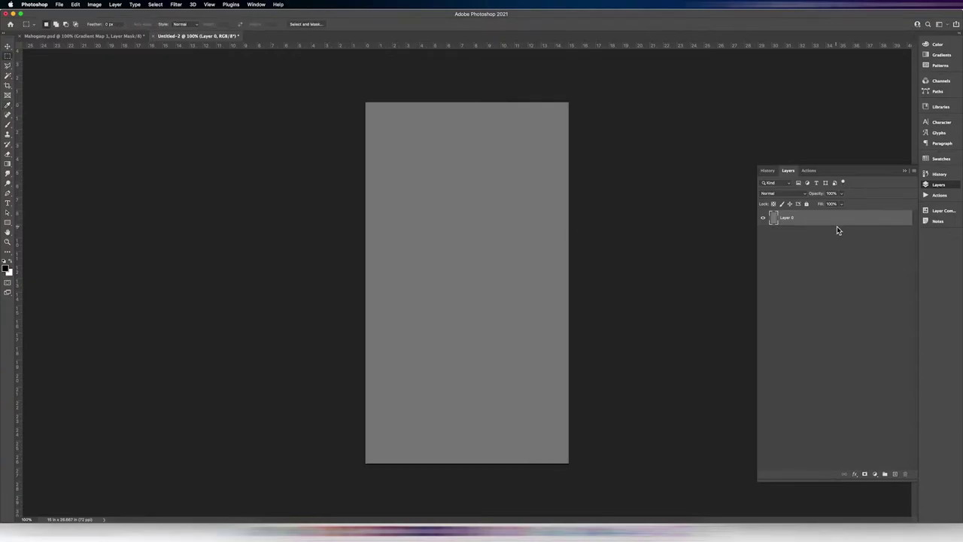
- Render Fibers on the gray layer with Variance 4 and Strength 7
left_click(181, 5)
mouse_move(205, 137)
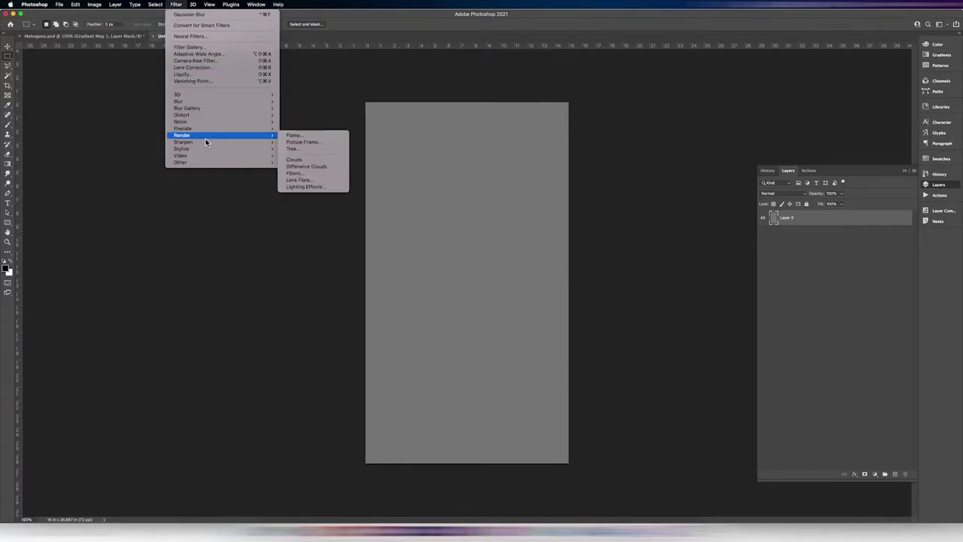
left_click(319, 173)
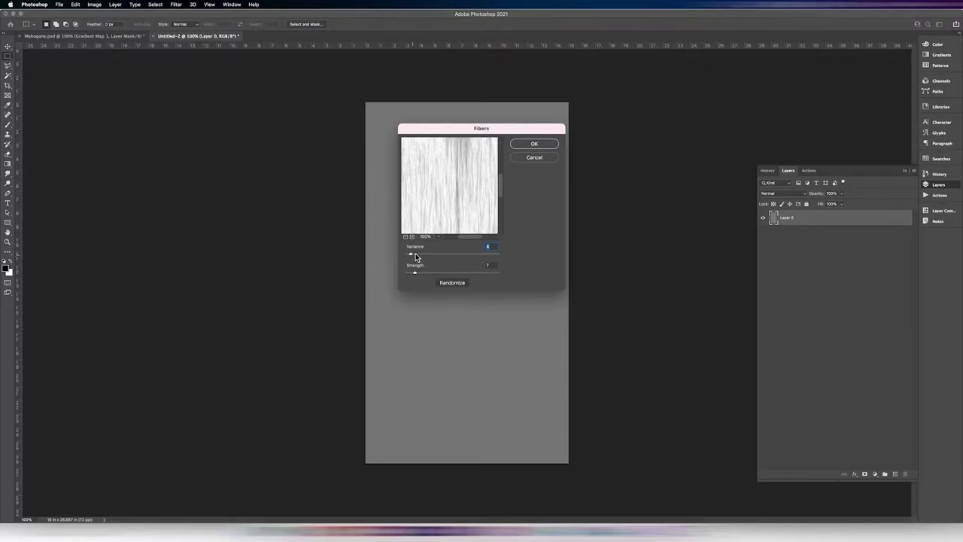
left_click(532, 143)
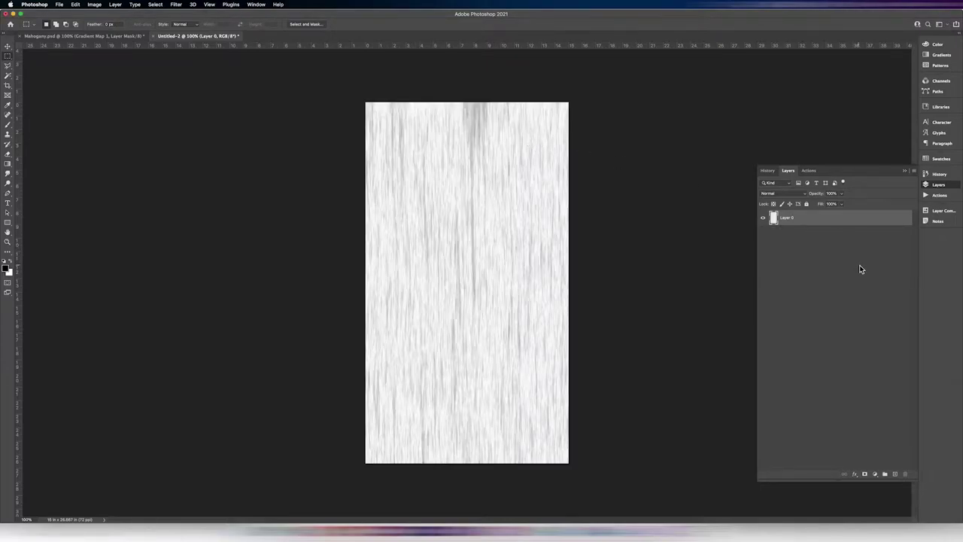
- Add a new layer above and render coarser Fibers on it with Variance about 16 and Strength 64
left_click(895, 474)
left_click(181, 4)
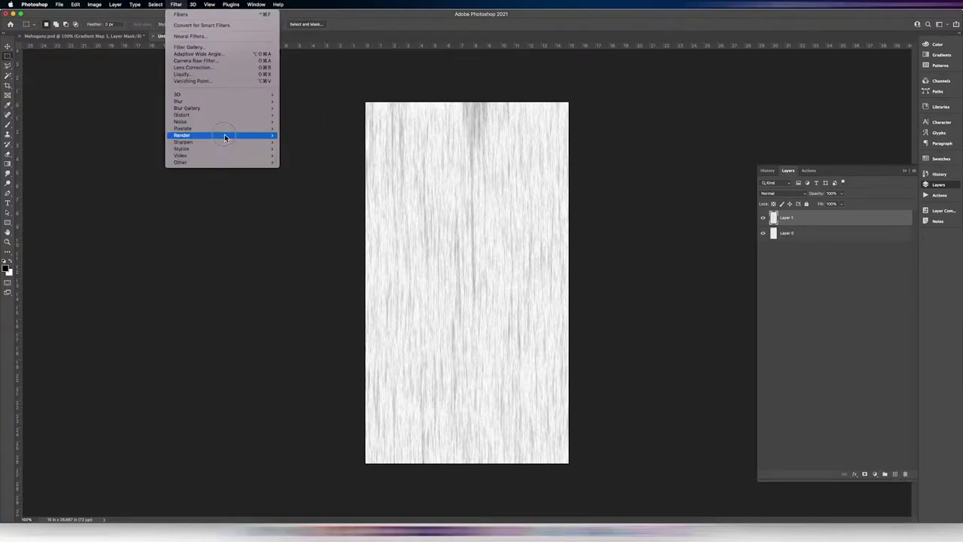
mouse_move(225, 136)
left_click(310, 174)
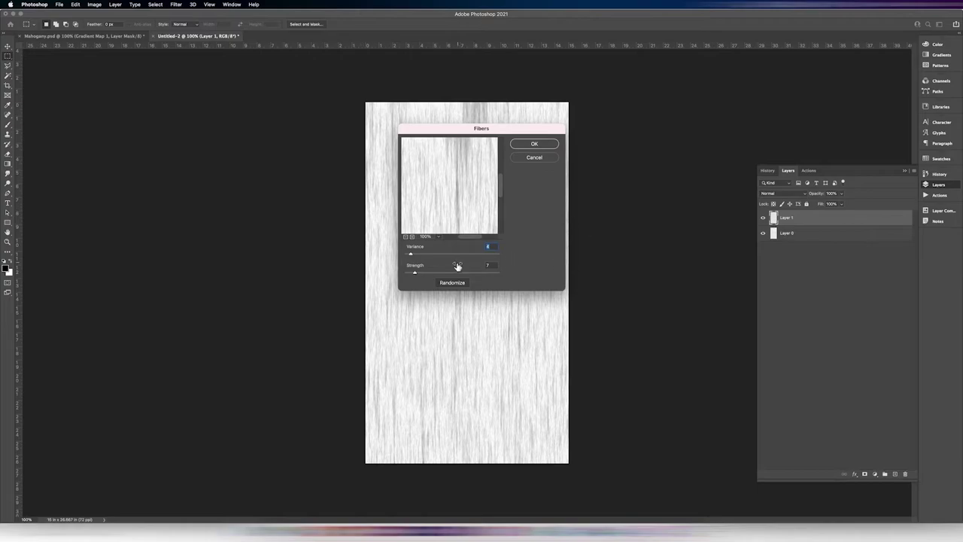
left_click_drag(421, 274, 525, 277)
left_click_drag(411, 254, 427, 260)
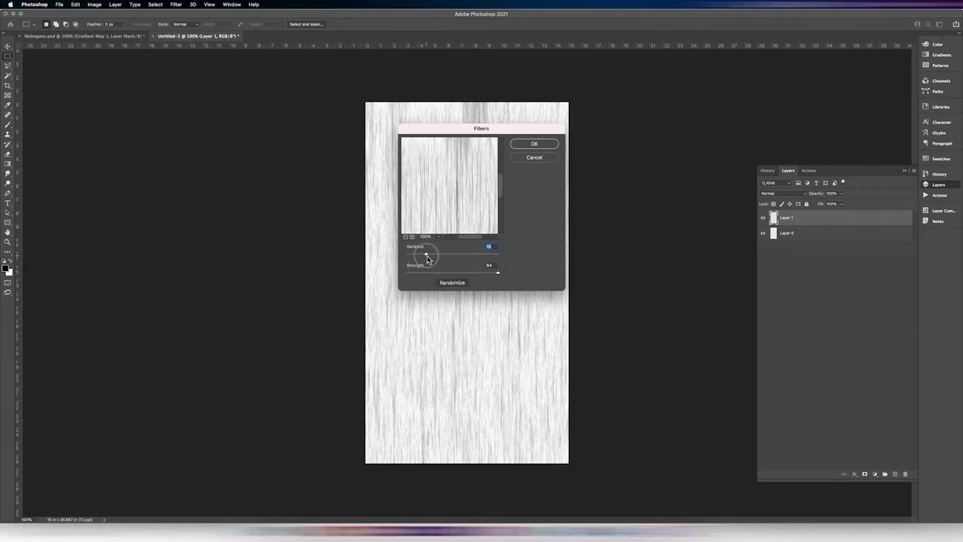
left_click(534, 144)
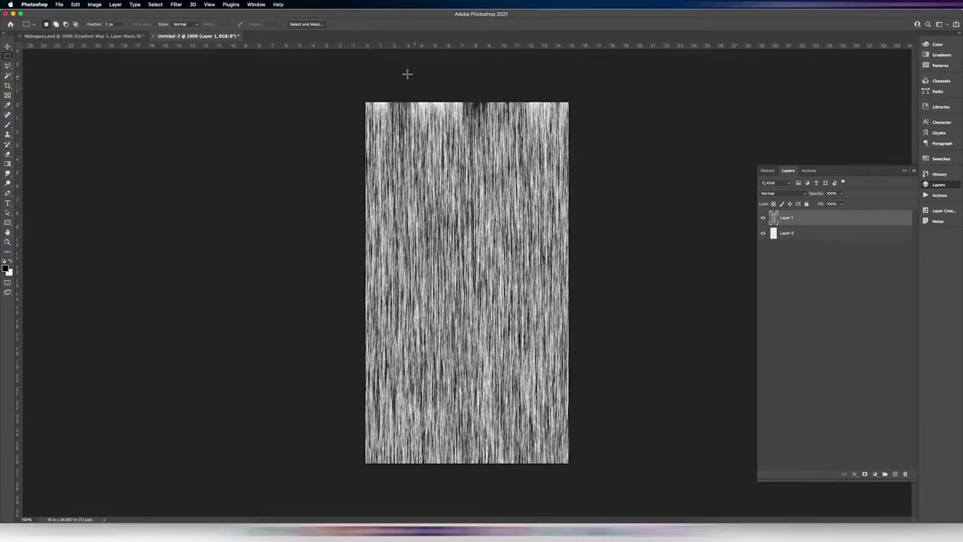
- Rotate the whole canvas 90° clockwise so the fibers run horizontally
left_click(93, 5)
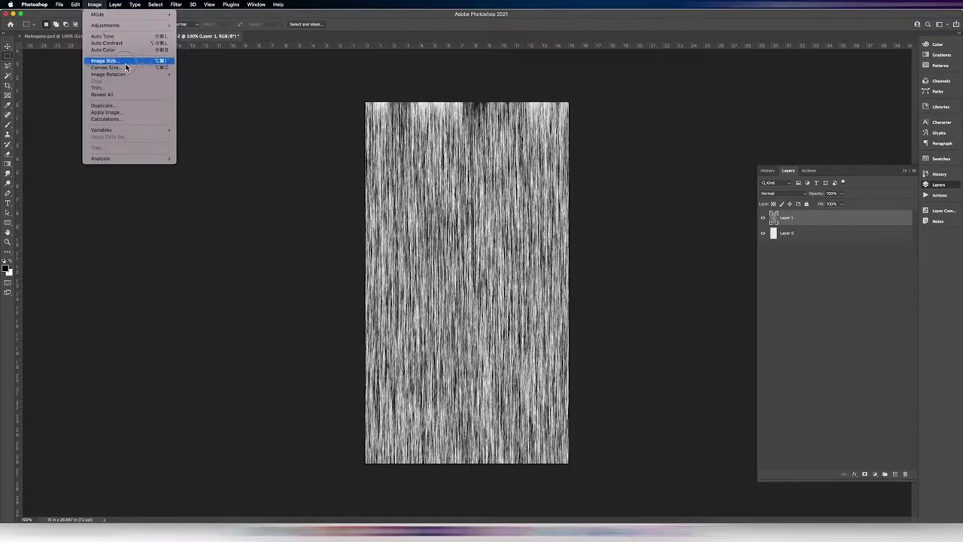
mouse_move(131, 75)
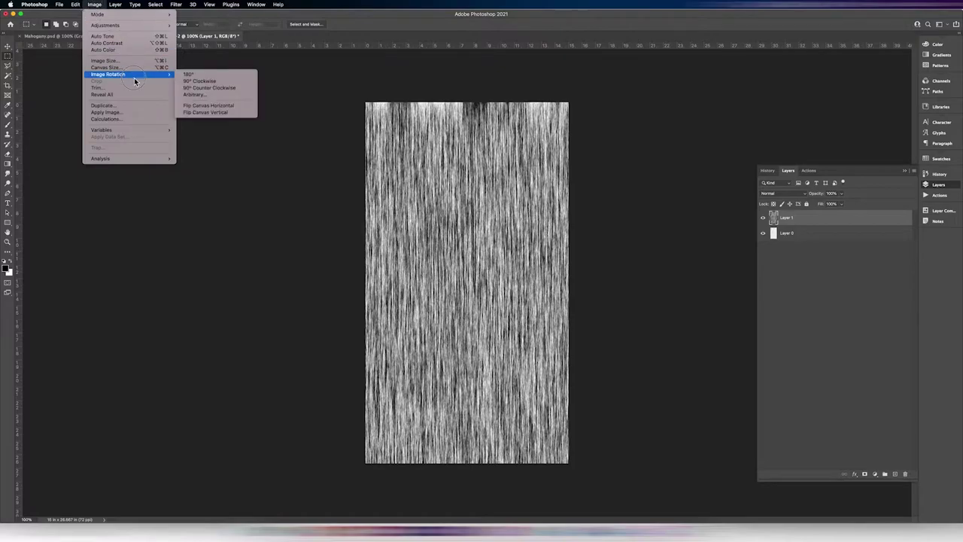
left_click(195, 81)
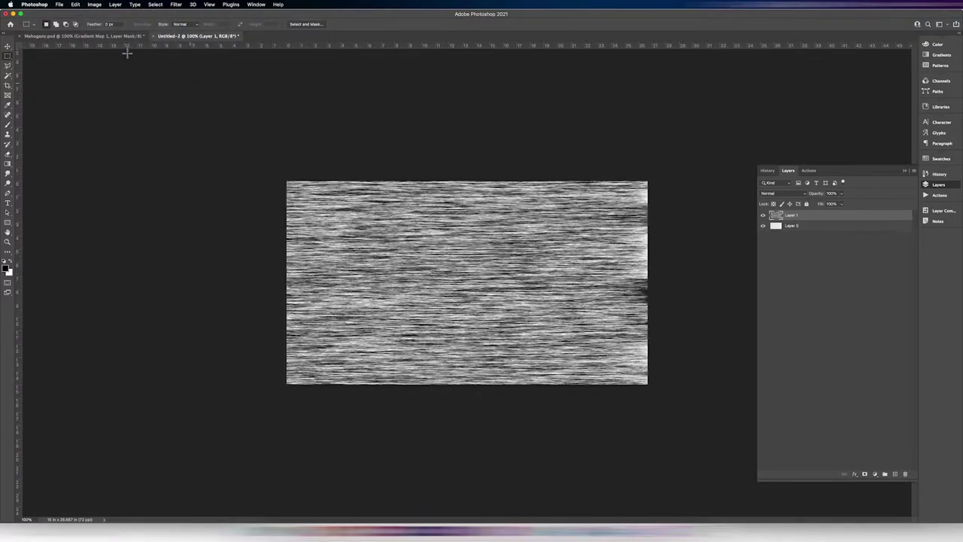
- Put both fiber layers into a new group and collapse it
left_click(885, 474)
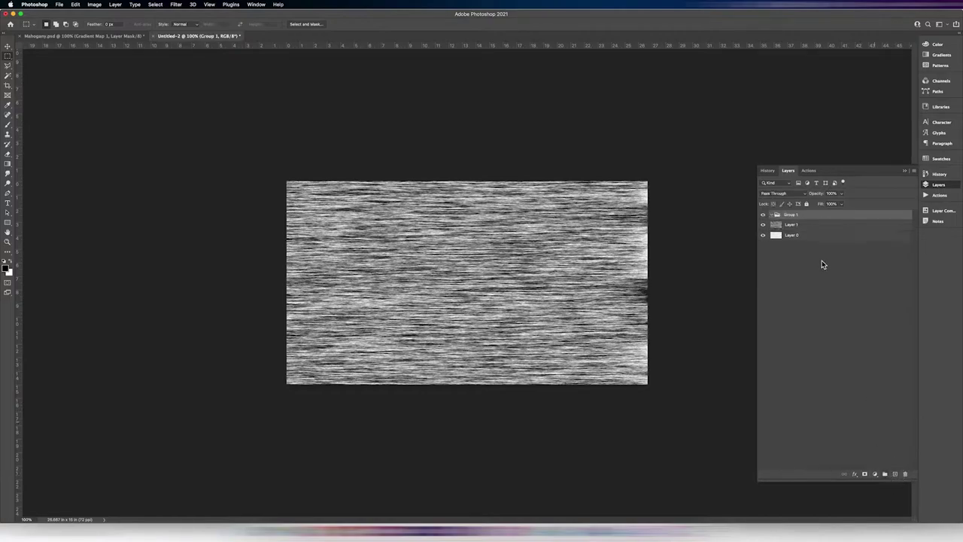
left_click(796, 226)
left_click_drag(798, 225, 773, 218)
left_click(773, 217)
- Add a new layer above the group and fill it with 50% gray
left_click(894, 473)
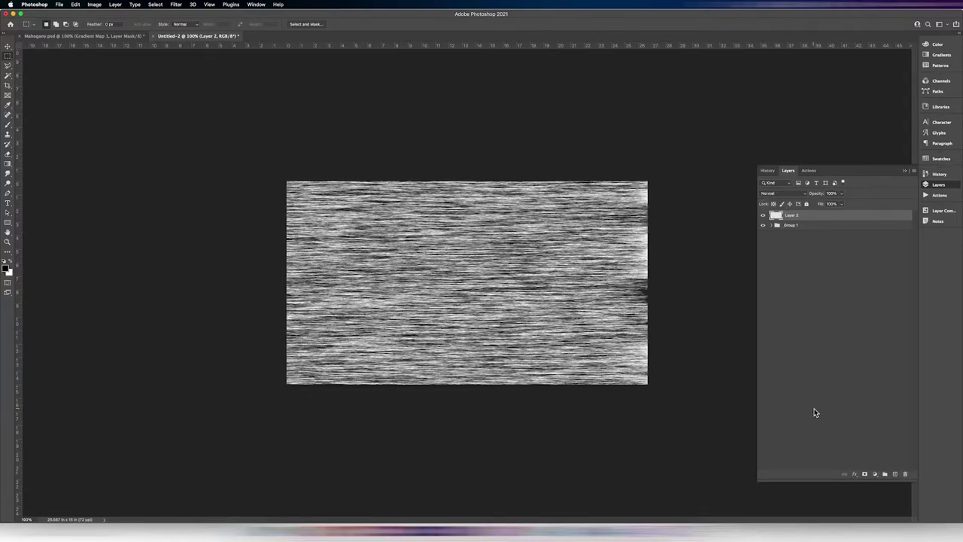
key("shift+BackSpace")
left_click(532, 225)
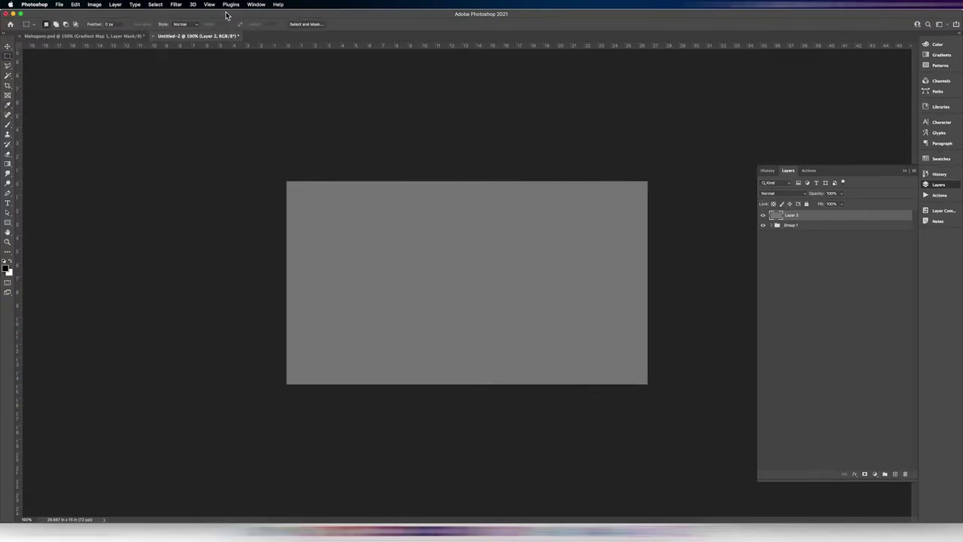
- Add monochromatic Gaussian noise of about 30.7% to the new gray layer
left_click(176, 5)
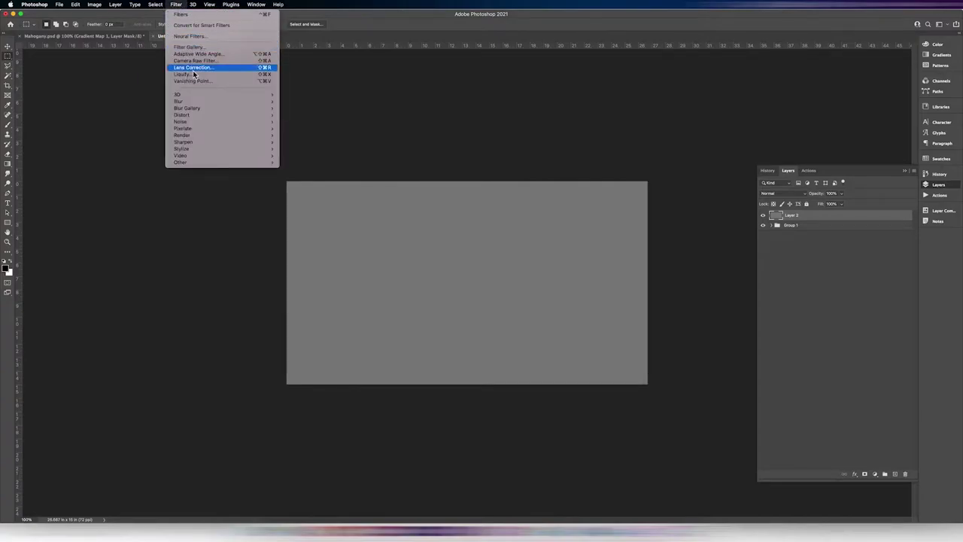
mouse_move(229, 137)
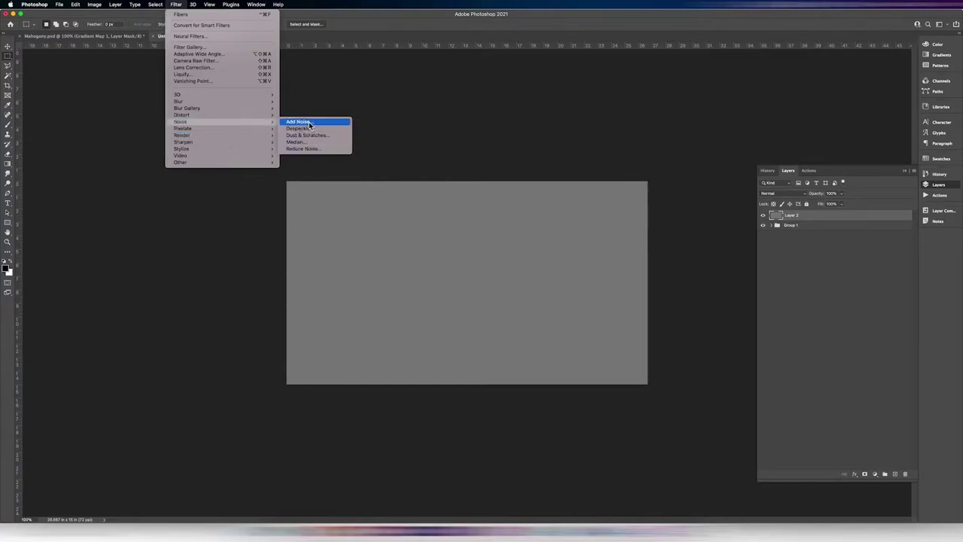
left_click(312, 122)
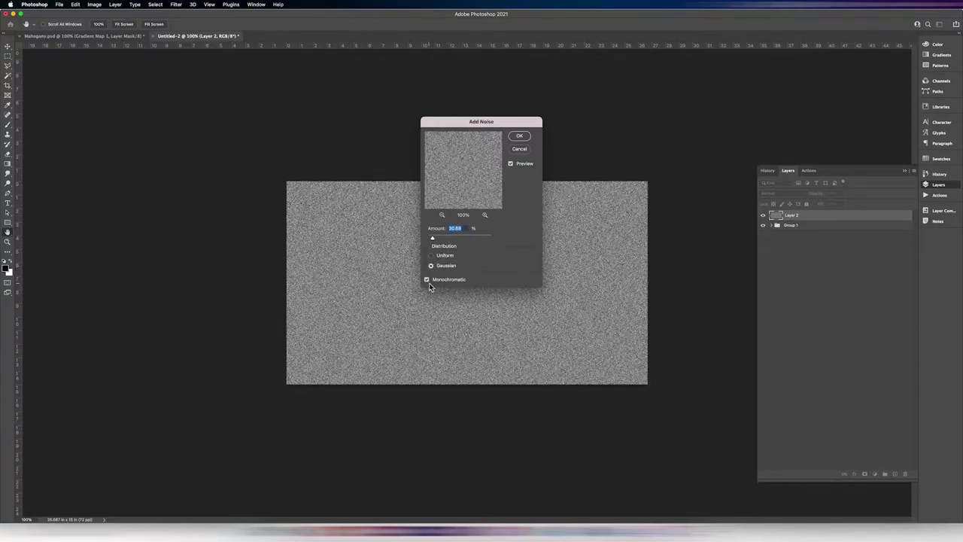
left_click(519, 137)
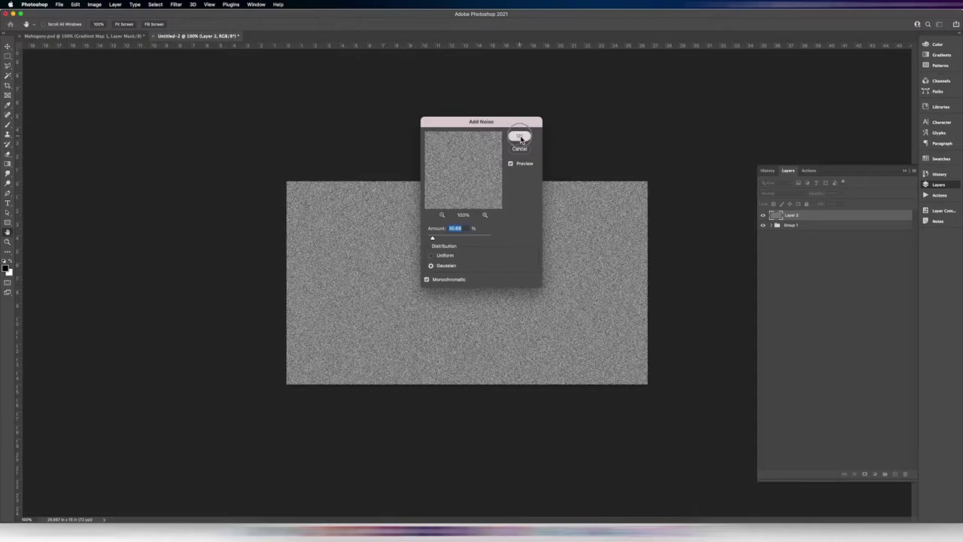
- Render Clouds over the noise layer and fade them to 35% opacity in Normal mode
left_click(175, 5)
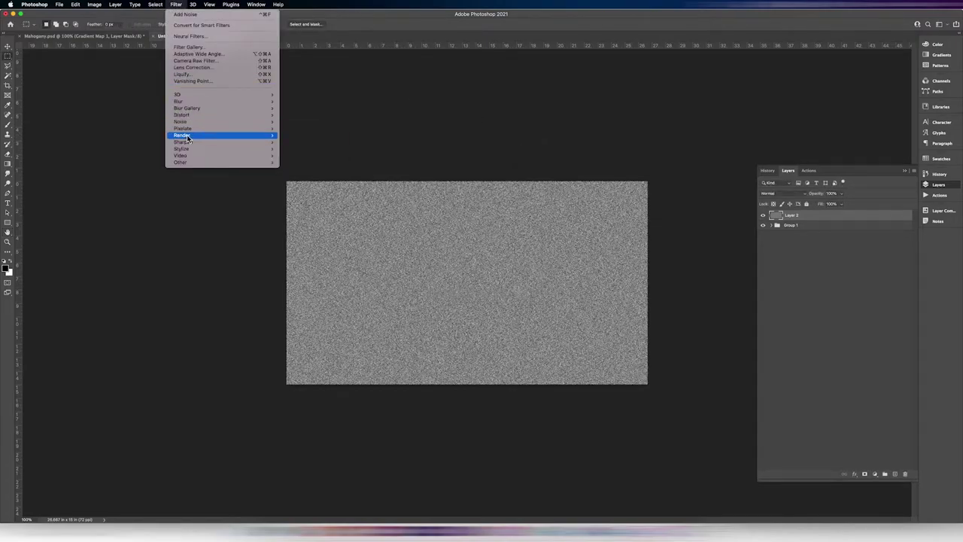
mouse_move(248, 134)
left_click(304, 161)
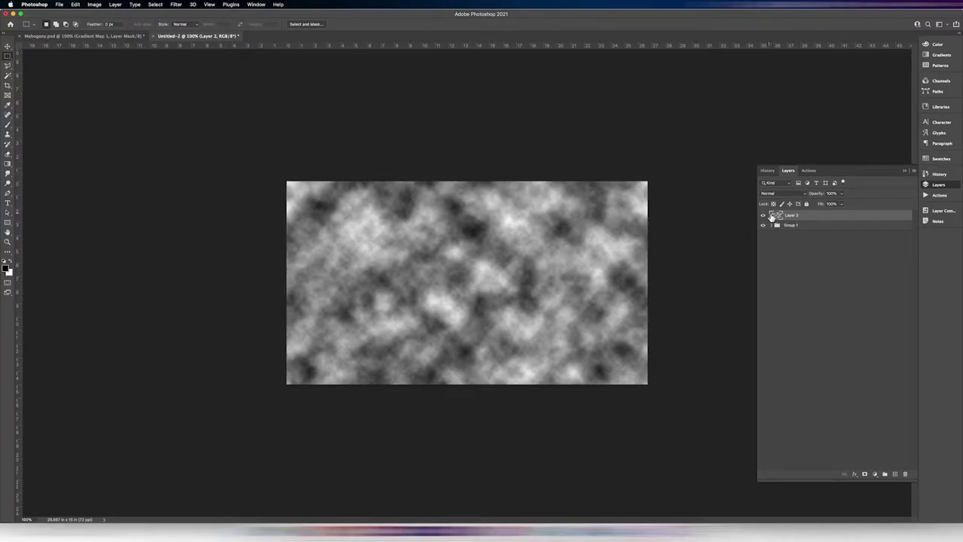
left_click(76, 5)
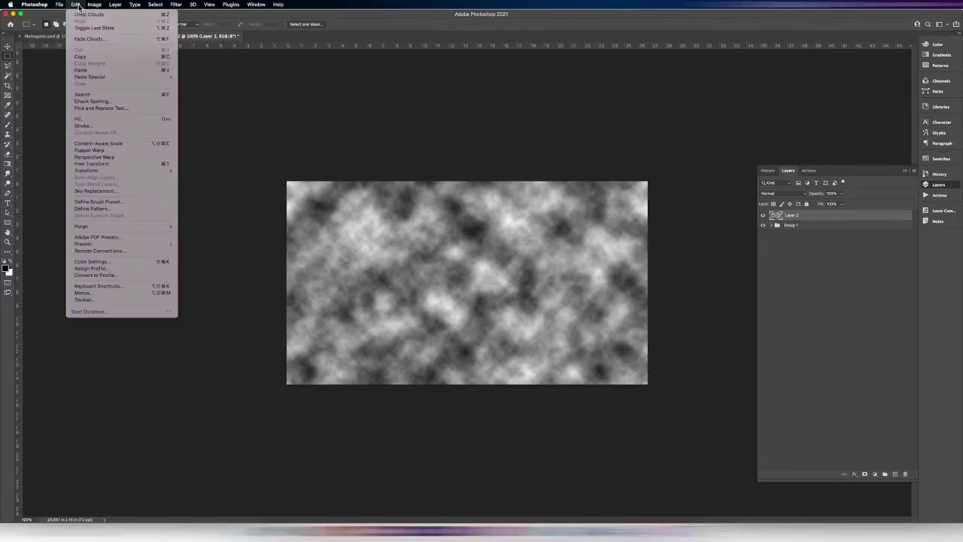
left_click(99, 40)
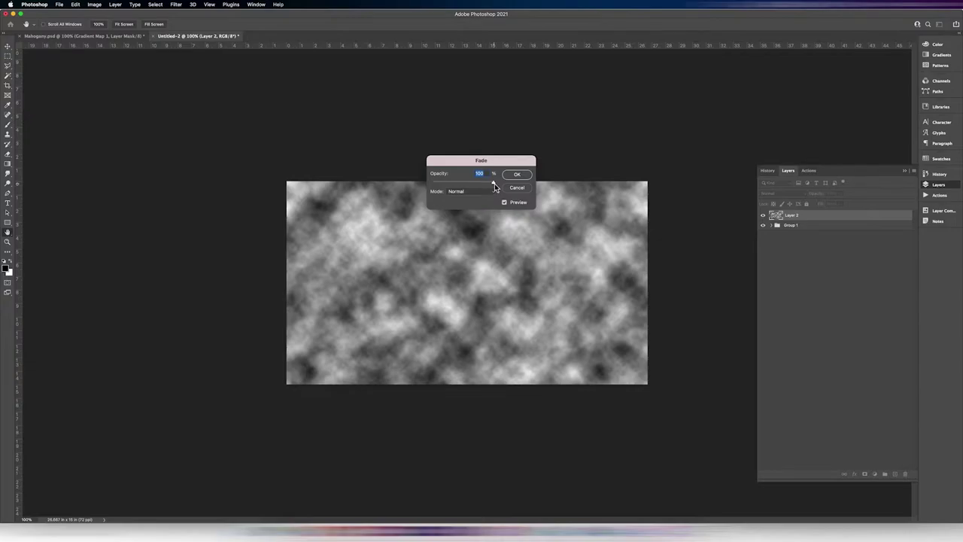
left_click_drag(494, 183, 454, 185)
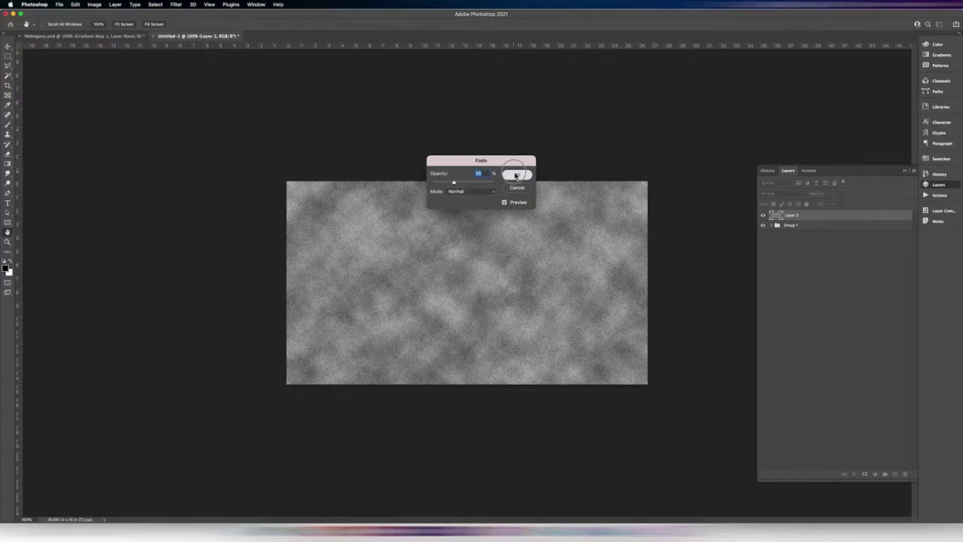
left_click(517, 174)
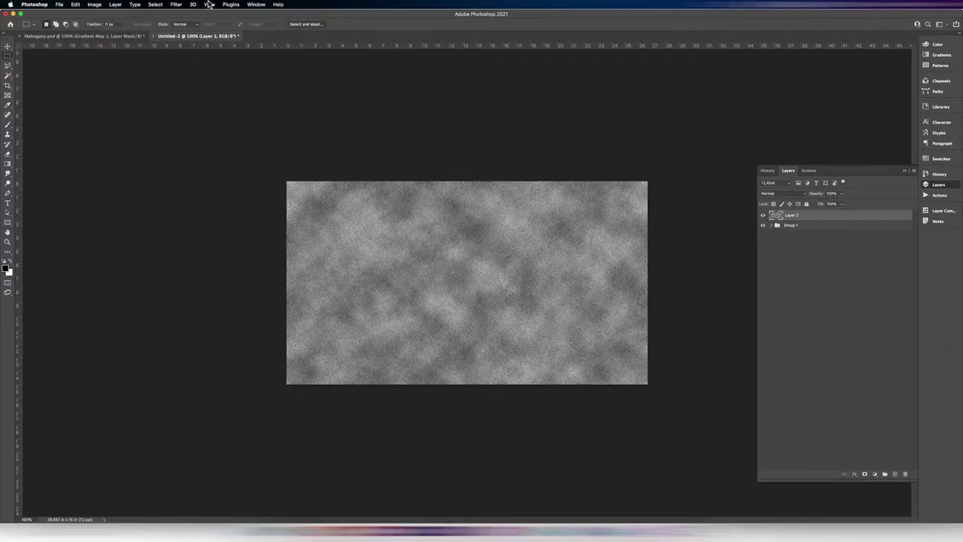
- Start a Wave distortion on the clouded noise layer with 299 generators
left_click(180, 6)
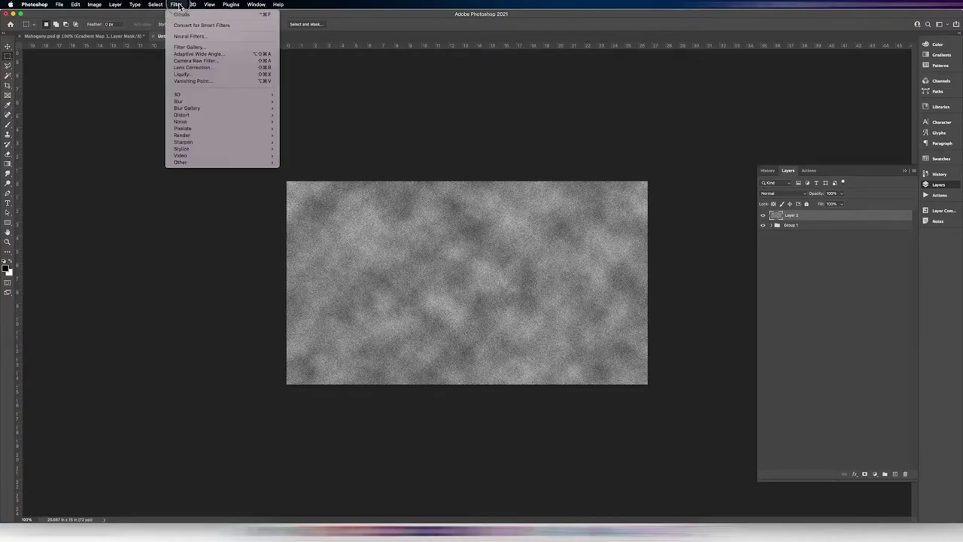
mouse_move(256, 116)
left_click(311, 165)
left_click_drag(387, 155, 410, 158)
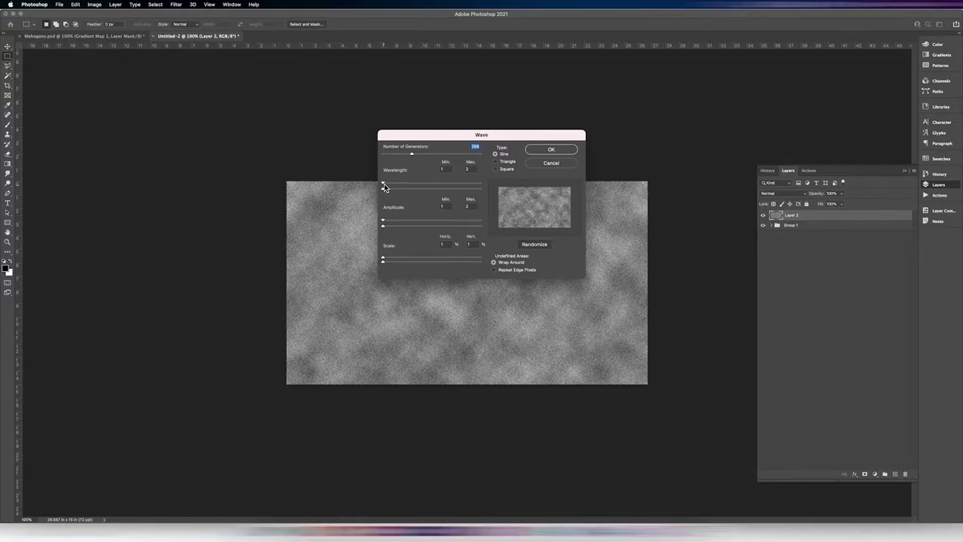
- Set the Wave wavelength to 140–408, the amplitude to 140–799 and the horizontal scale to 33%
left_click_drag(383, 188, 397, 188)
left_click_drag(385, 224, 398, 224)
left_click_drag(403, 190, 422, 196)
left_click_drag(399, 228, 462, 229)
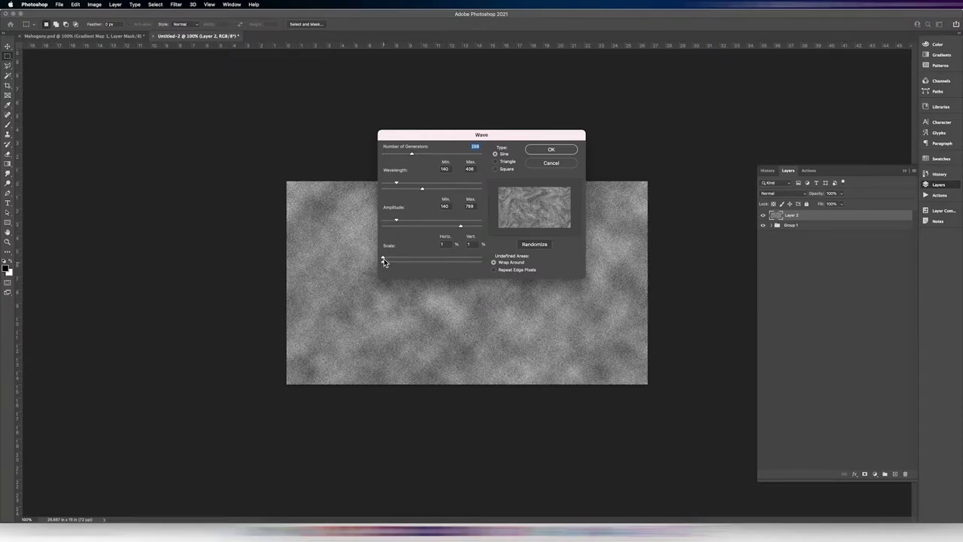
left_click_drag(384, 259, 415, 265)
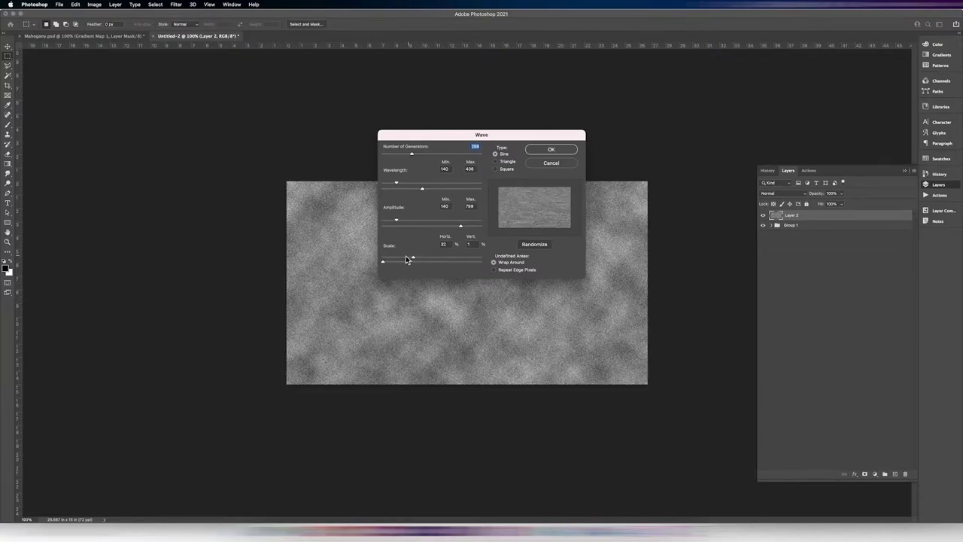
left_click_drag(414, 258, 416, 259)
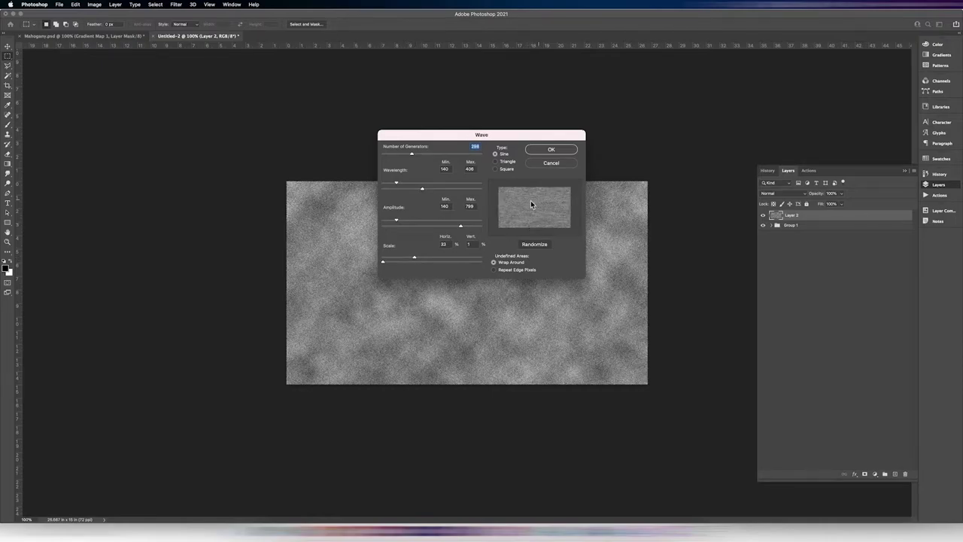
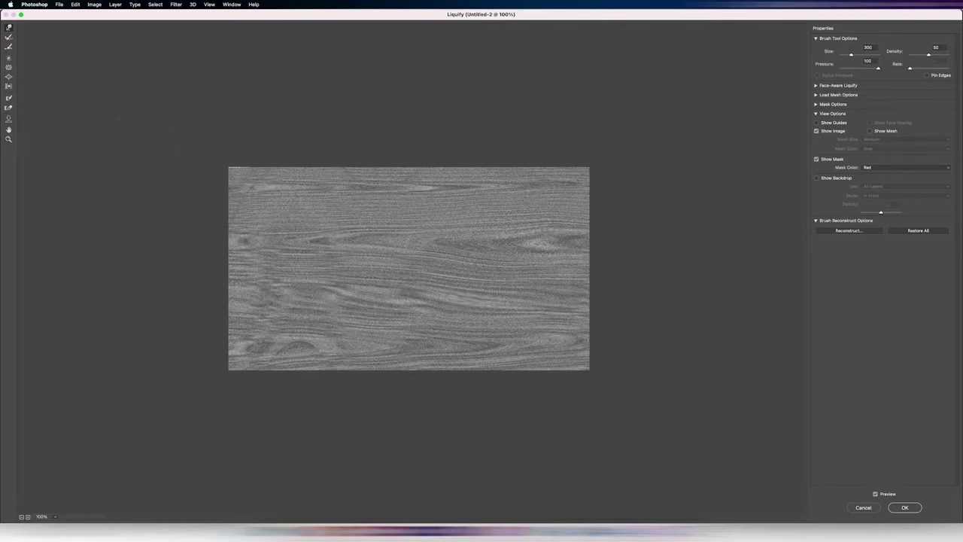
- Twirl a round knot into the grain at the wood's left edge with Liquify's Twirl Clockwise tool, setting the brush size to 175
left_click(9, 58)
left_click_drag(246, 238, 245, 238)
key("bracketright")
key("bracketleft")
key("bracketleft")
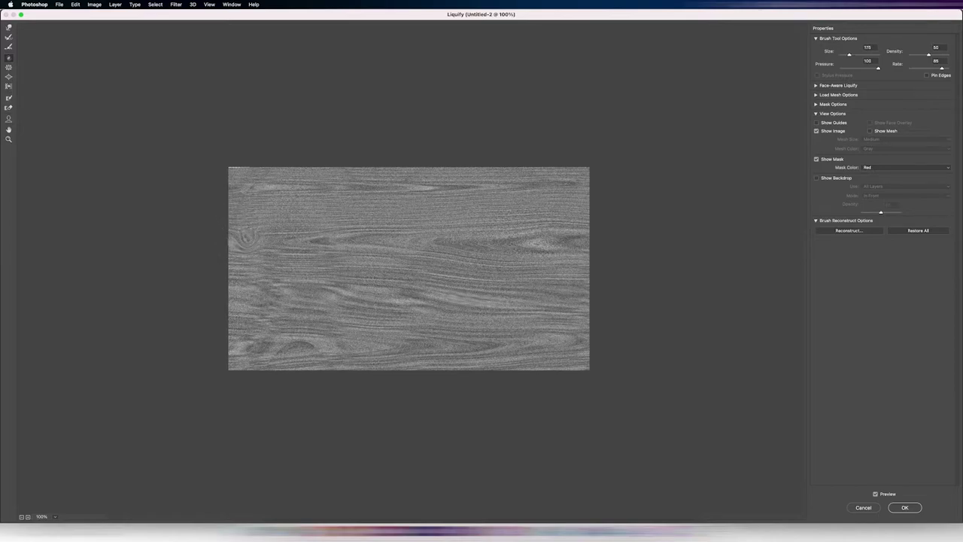
- Nudge the knot at the left edge slightly with a size 100 Forward Warp brush and apply the Liquify filter
left_click(8, 77)
left_click(8, 27)
left_click_drag(219, 237, 216, 237)
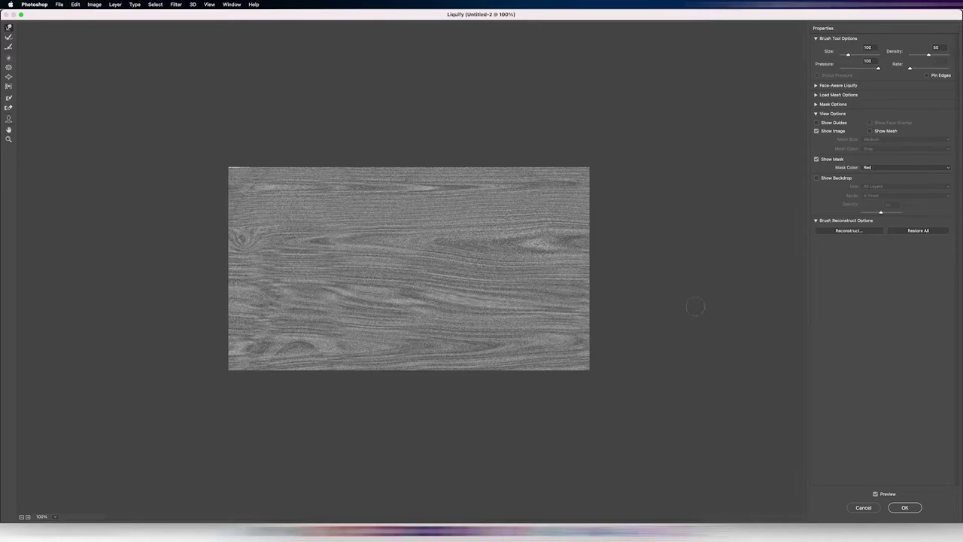
left_click(905, 507)
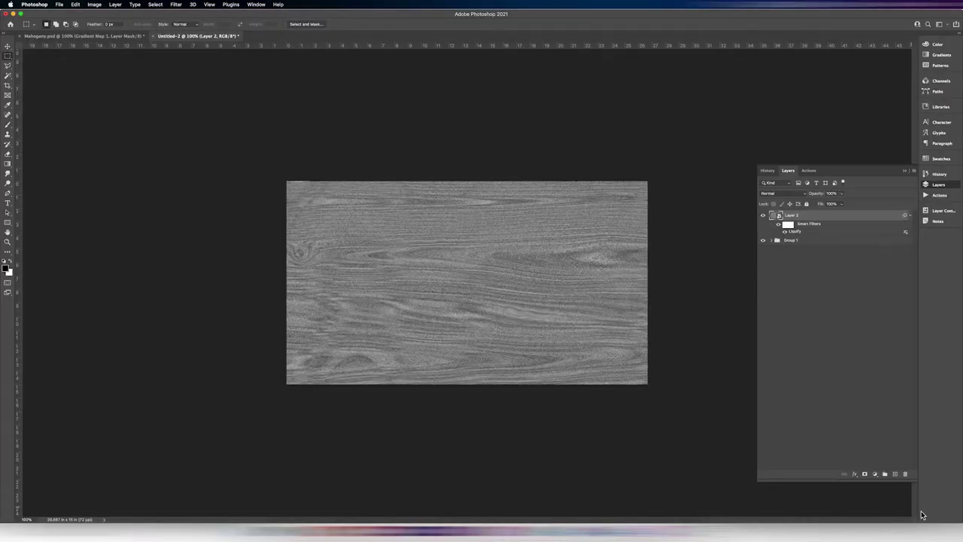
- Add a Curves adjustment above the wood grain layer and bend the curve to deepen the shadows and increase contrast
left_click(877, 475)
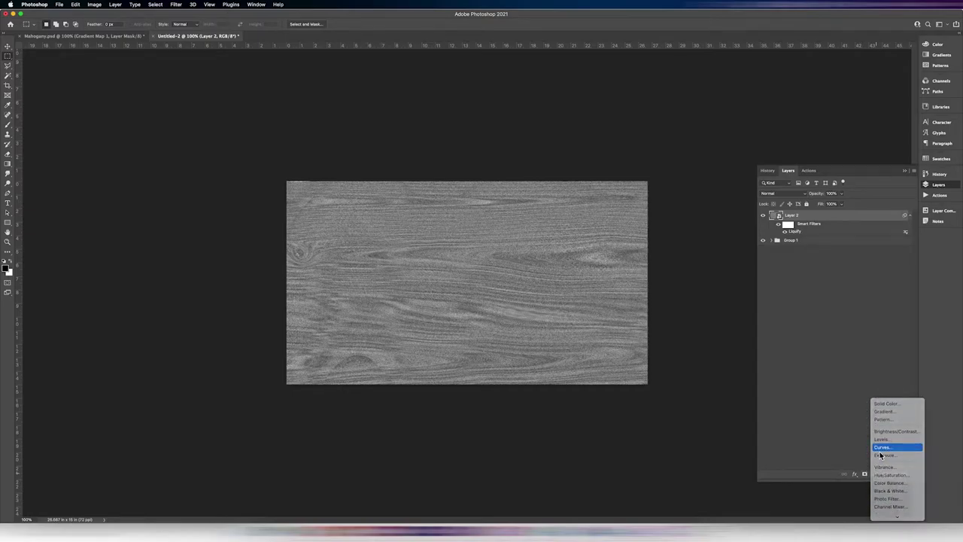
left_click(881, 453)
left_click_drag(821, 177, 831, 181)
left_click_drag(894, 178, 848, 152)
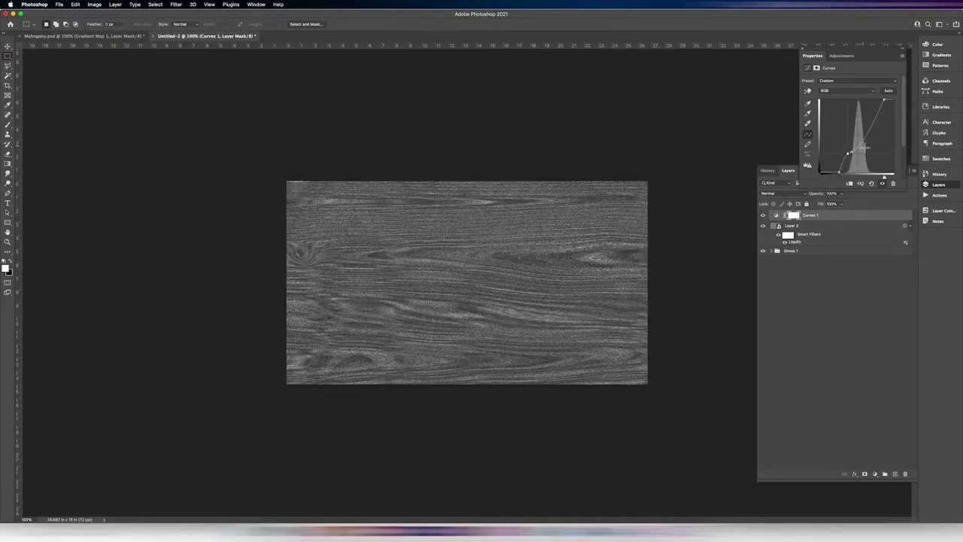
left_click(840, 220)
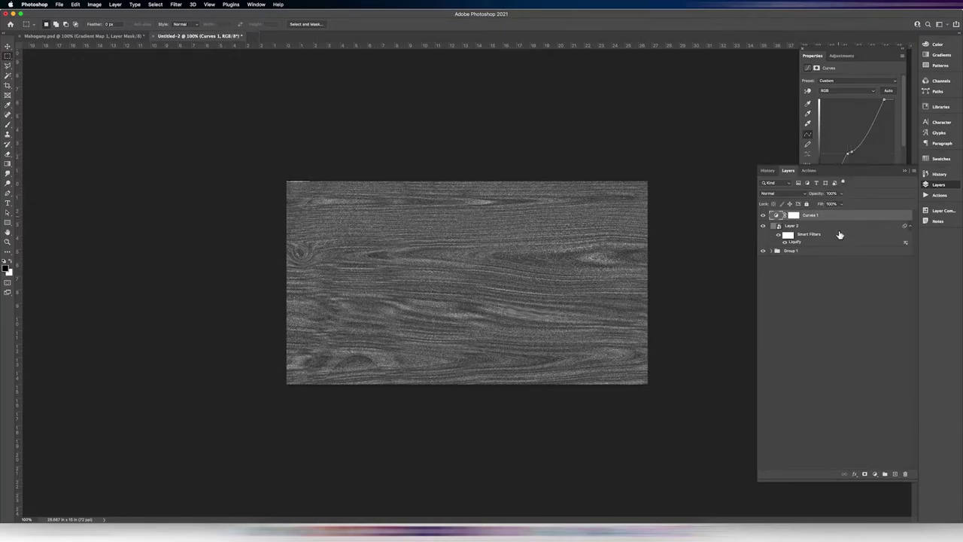
- Add a Gradient Map adjustment layer above the Curves layer and select its adjustment thumbnail
left_click(875, 474)
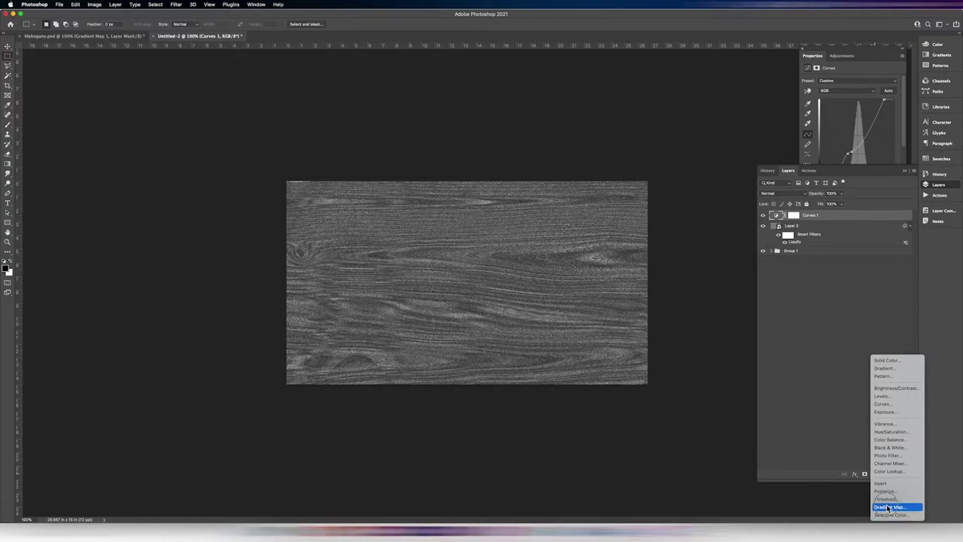
left_click(888, 508)
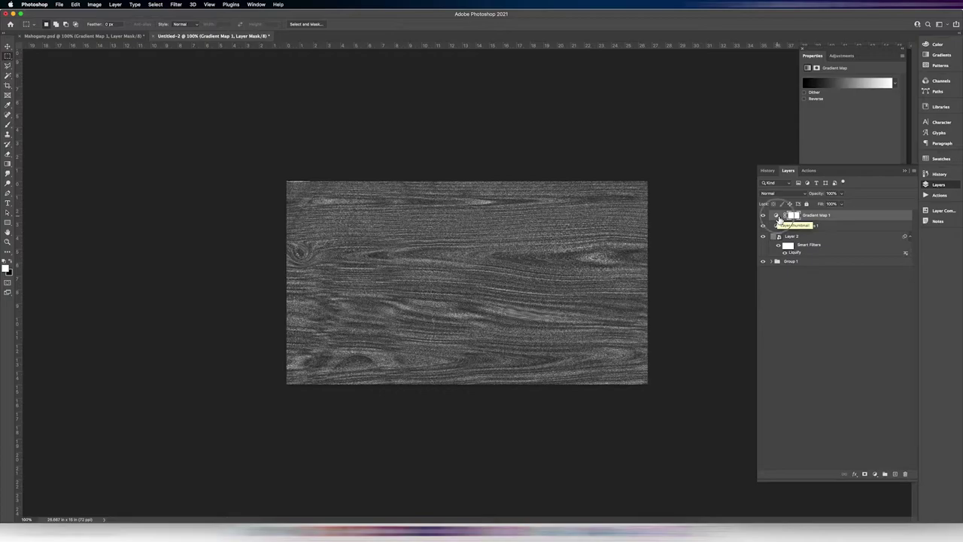
left_click(779, 217)
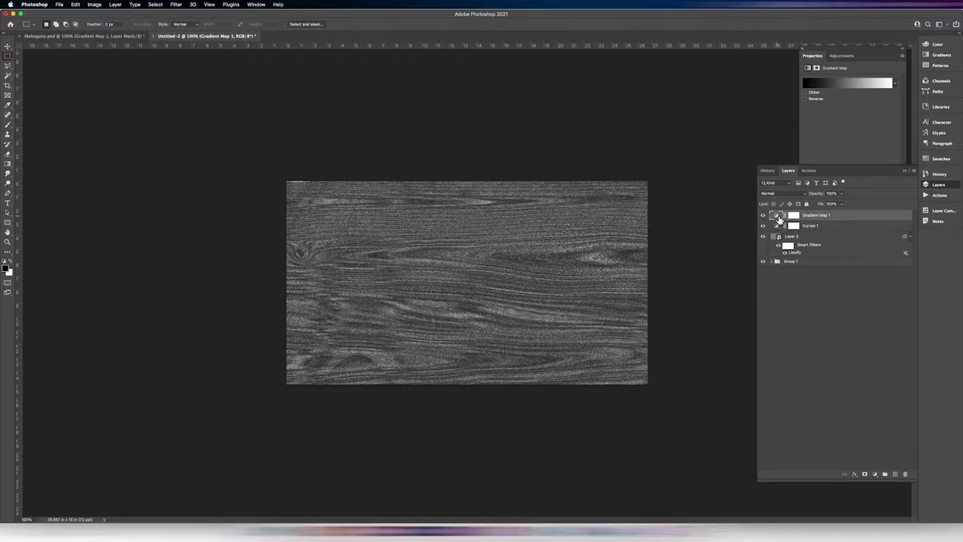
- Compare the custom red gradient presets for the Gradient Map and apply the last black-to-bright-red one
left_click(824, 85)
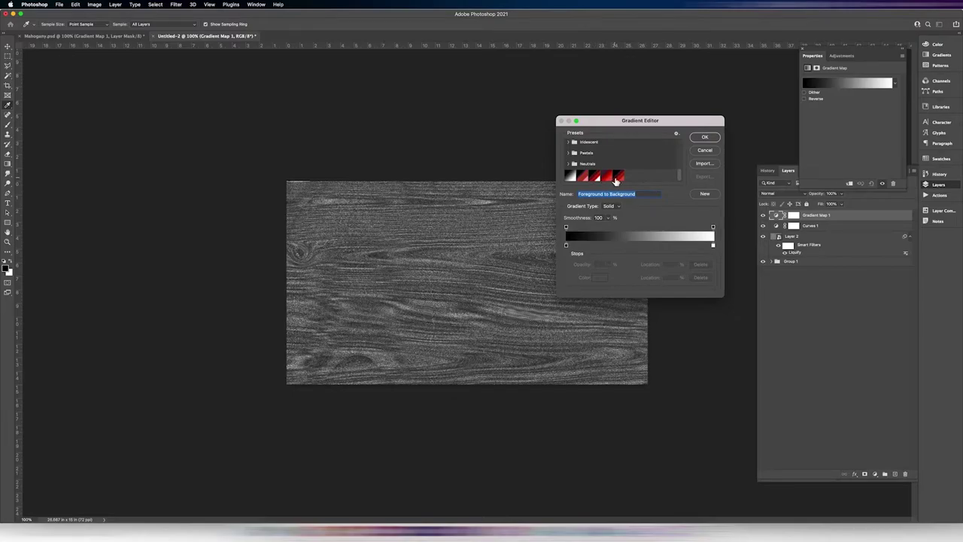
left_click(590, 178)
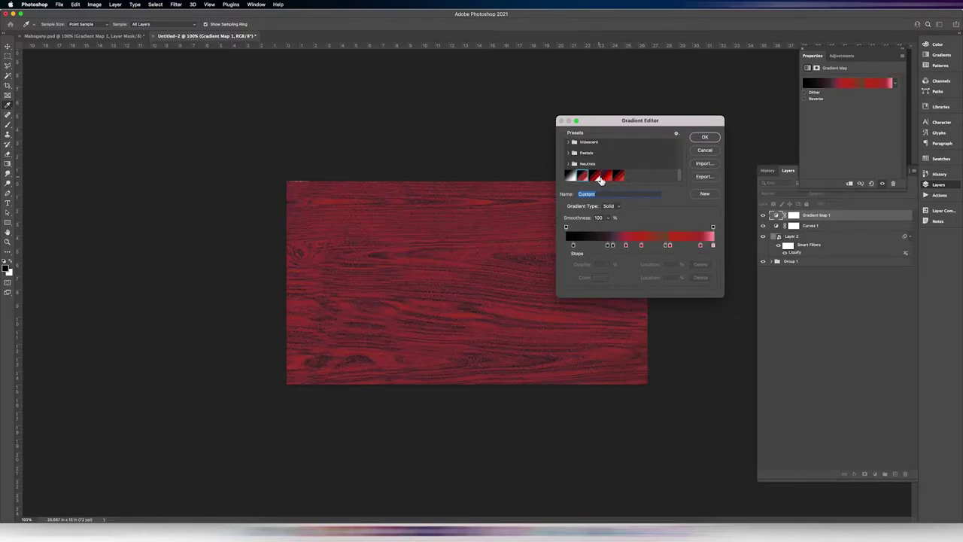
left_click(598, 179)
left_click(608, 177)
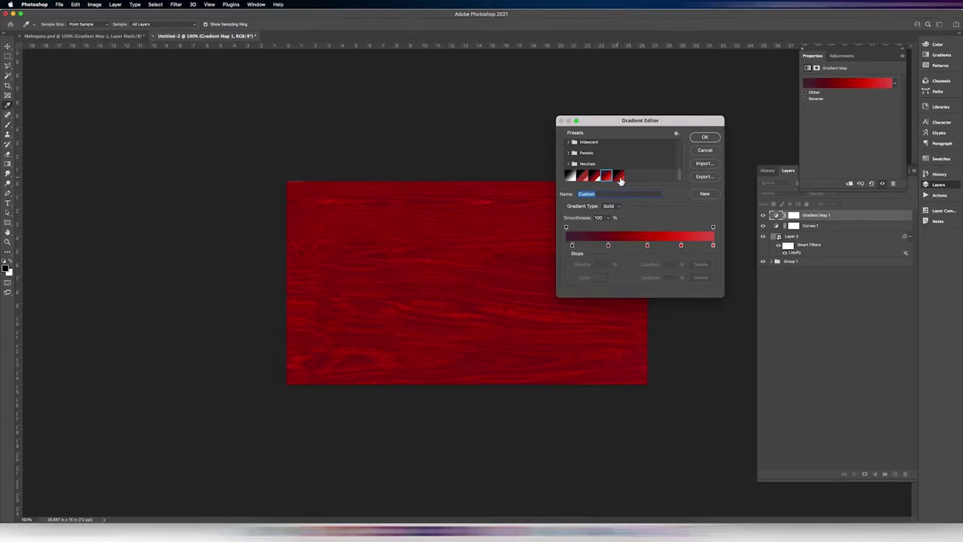
left_click(619, 178)
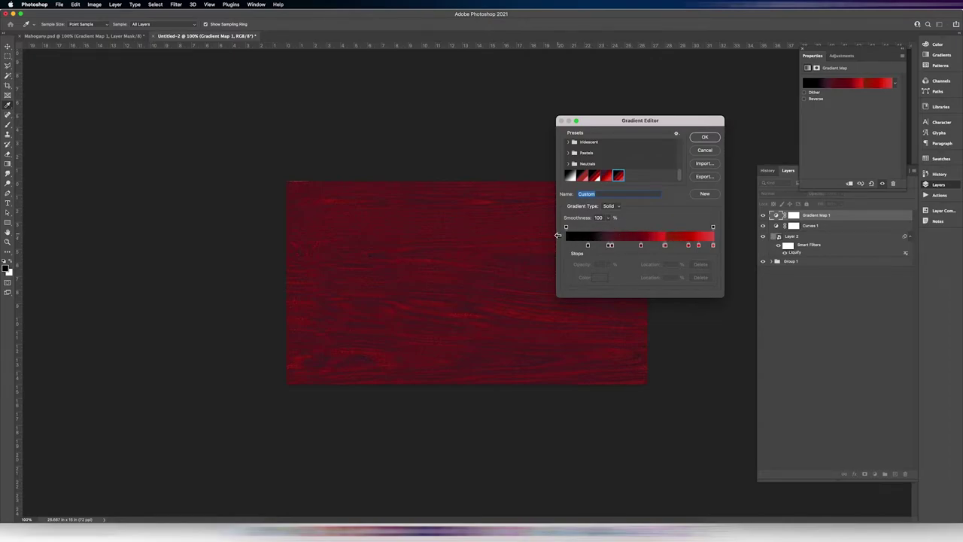
left_click(713, 244)
left_click(706, 138)
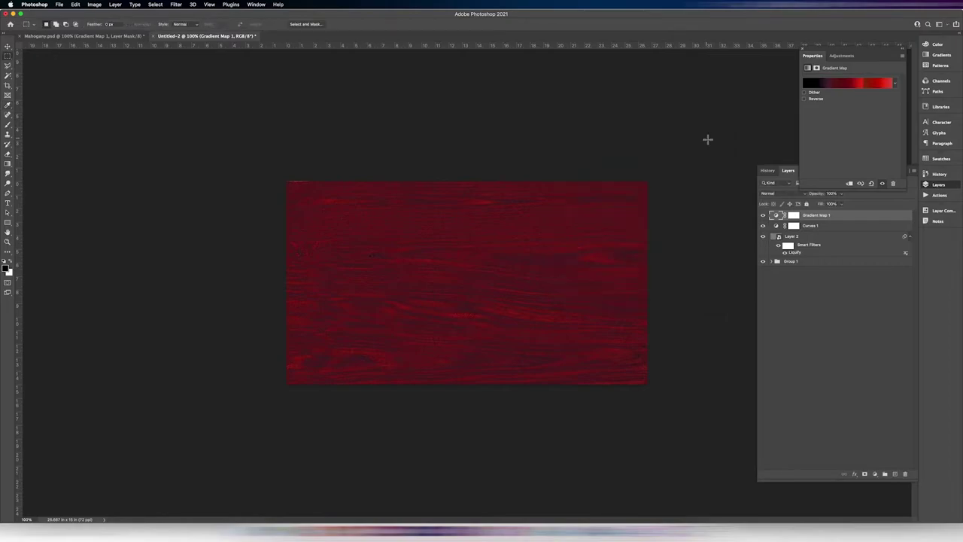
- Reshape the Curves adjustment by raising its midtones and highlights and adjusting its shadows to brighten the red grain
left_click(793, 225)
left_click_drag(853, 137, 870, 123)
mouse_move(830, 179)
left_mouse_down()
mouse_move(831, 148)
mouse_move(824, 155)
mouse_move(840, 150)
mouse_move(828, 140)
mouse_move(838, 125)
mouse_move(834, 140)
mouse_move(850, 137)
mouse_move(845, 149)
mouse_move(867, 119)
mouse_move(842, 167)
left_mouse_up()
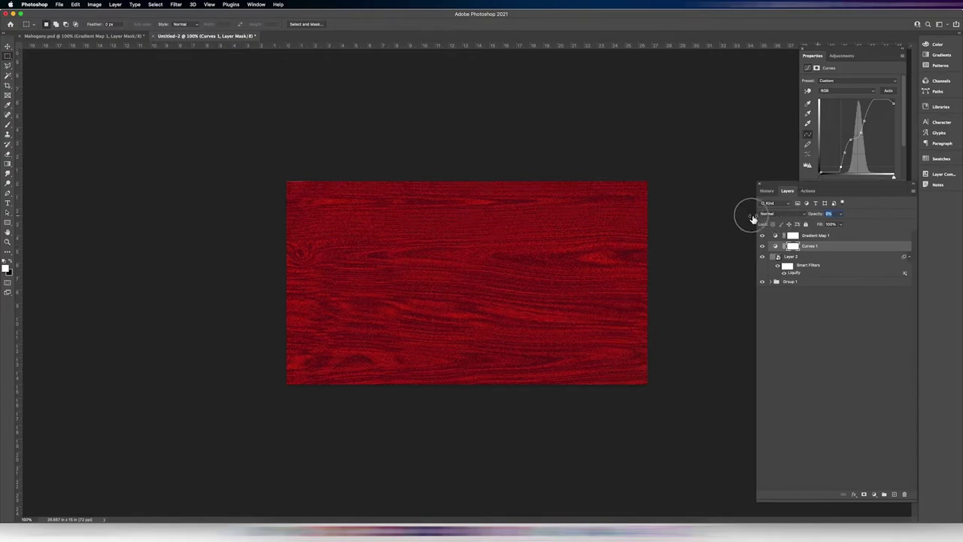
- Shift the dark color stops of the Gradient Map, placing the dark red stop at about 33%, and apply the gradient
left_click(799, 234)
left_click(847, 83)
left_click_drag(584, 246, 615, 244)
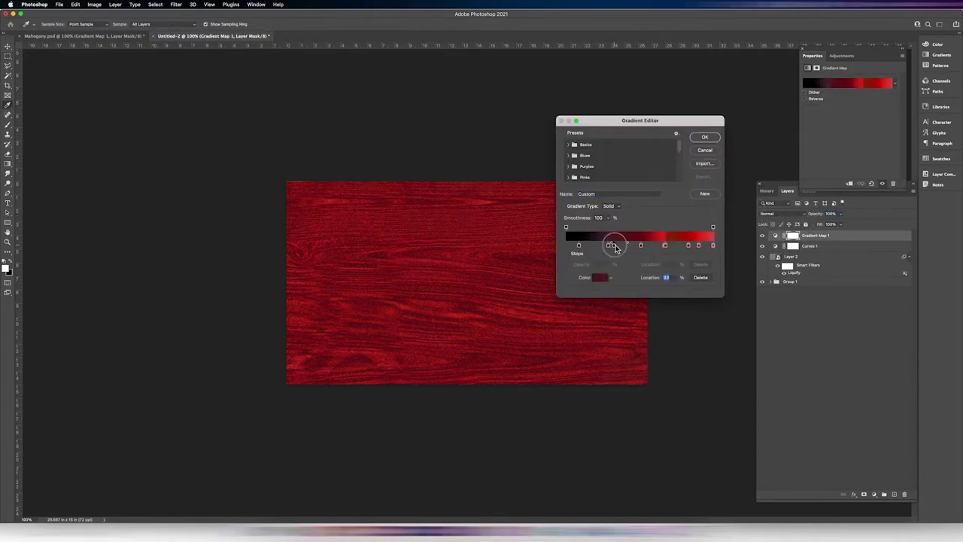
left_click(705, 137)
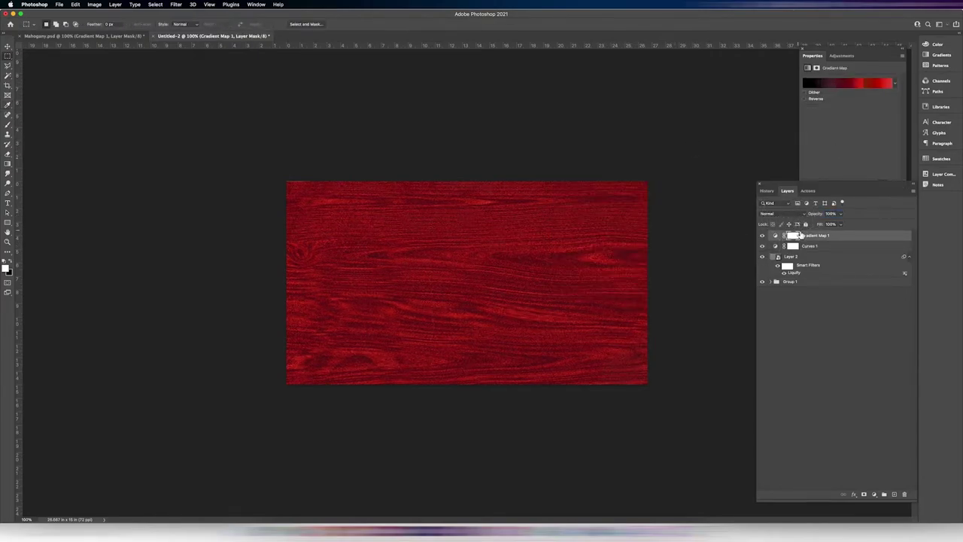
- Refine the highlight end of the Curves adjustment by moving its upper point outward
left_click(799, 246)
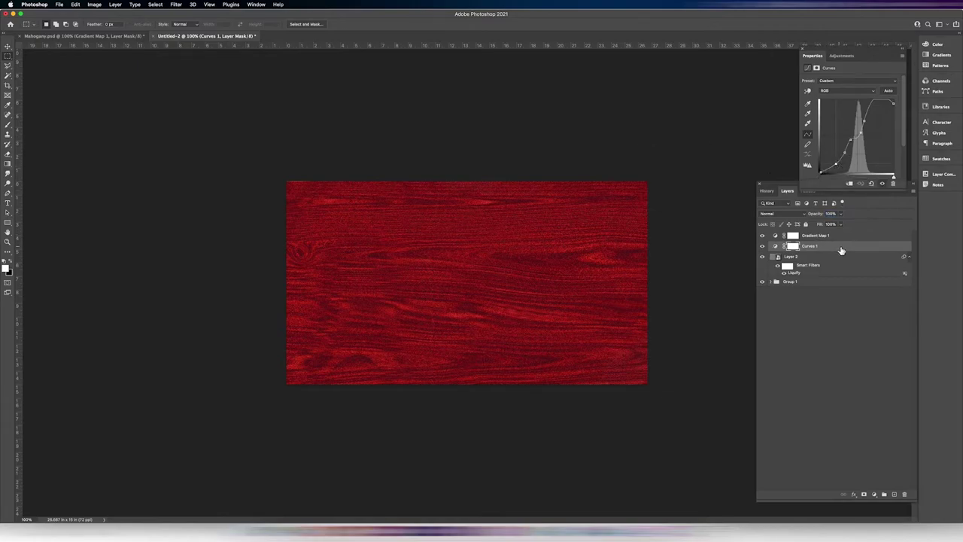
left_click_drag(872, 106, 897, 105)
left_click(793, 236)
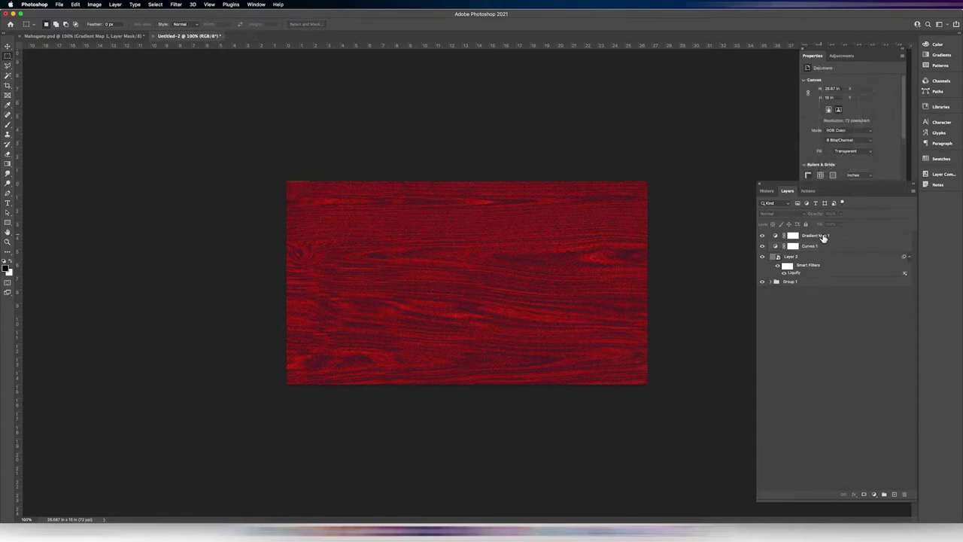
- Group the Gradient Map, Curves and wood grain smart object layers together
left_click(784, 235)
left_click(812, 259, "shift")
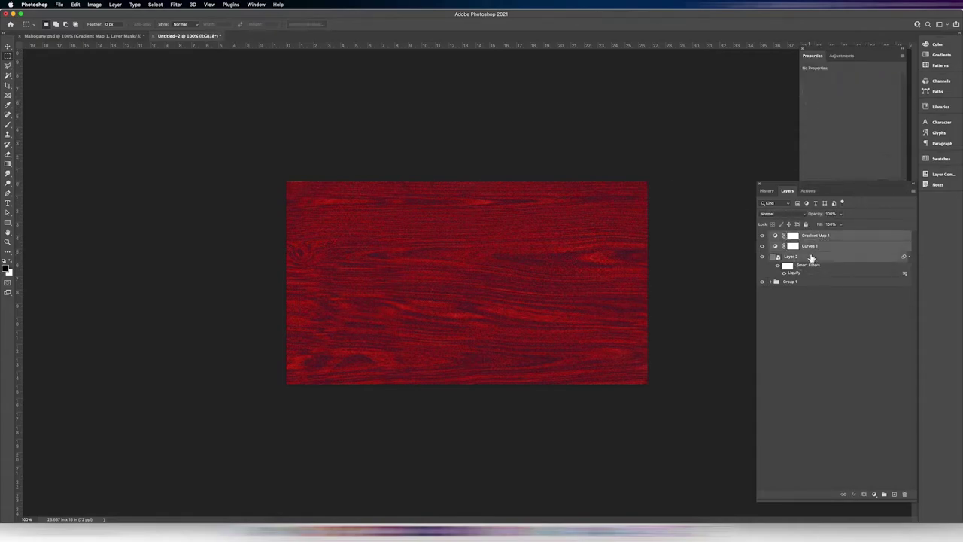
left_click(884, 494)
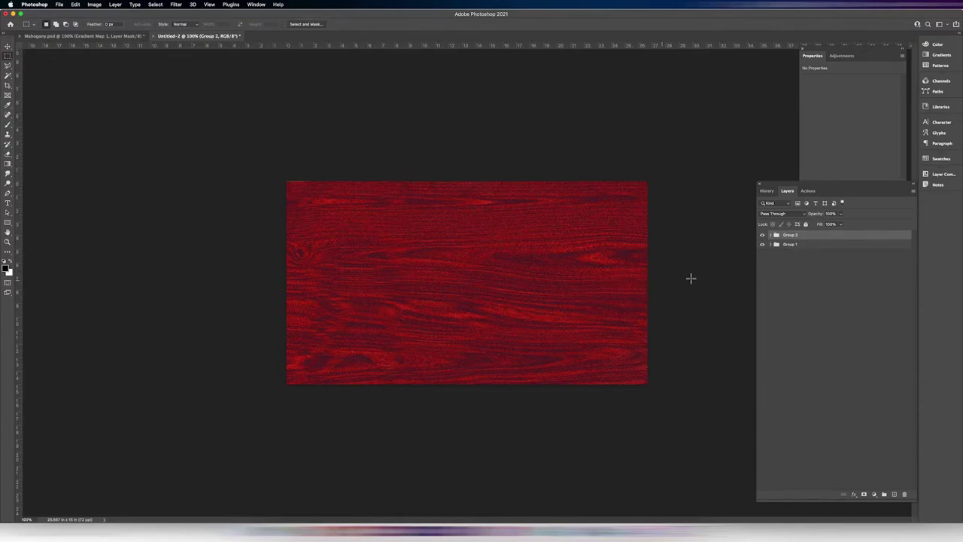
- Duplicate Group 2 within the same document under the name Group 2 copy
right_click(808, 239)
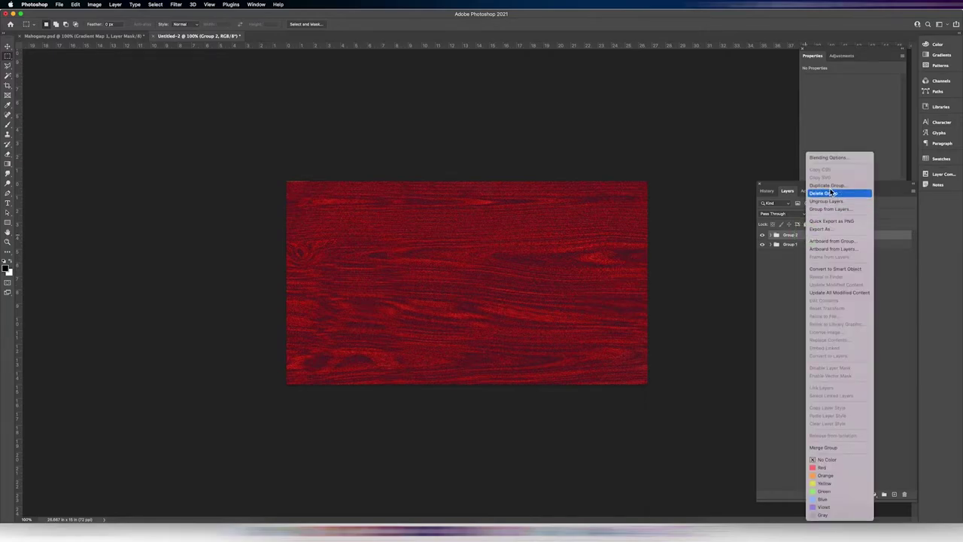
left_click(832, 187)
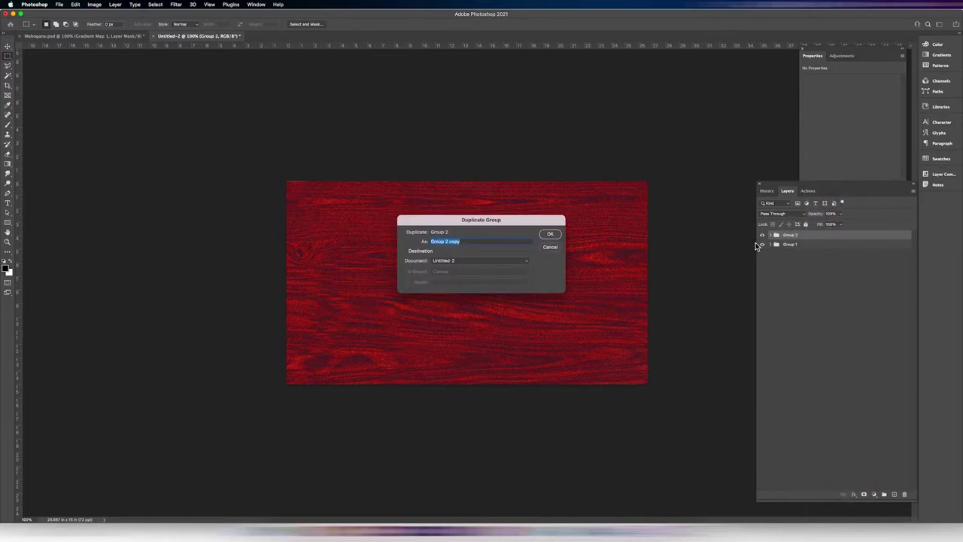
key("Return")
- Expand Group 2 copy and place a separate copy of its gray wood grain layer above the group
left_click(771, 237)
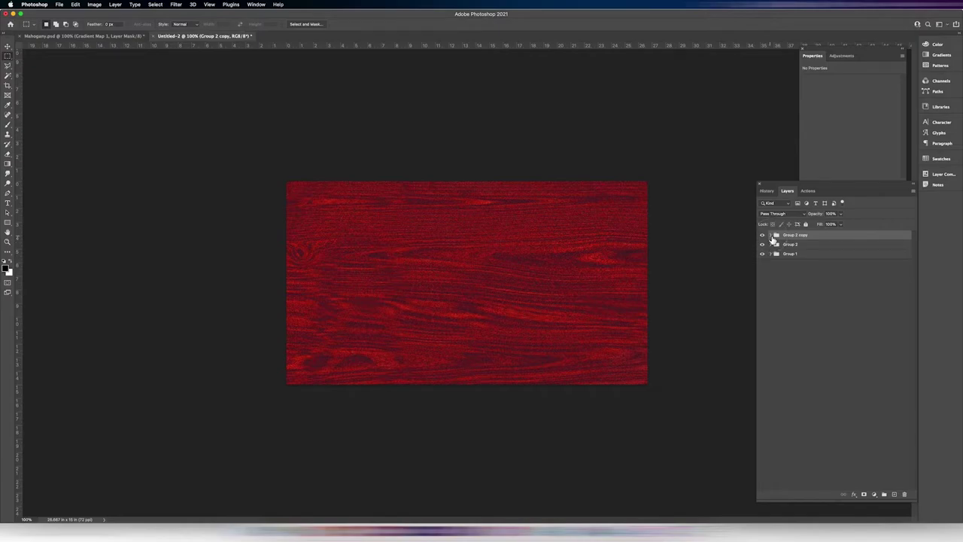
left_click(802, 267)
left_click_drag(762, 245, 762, 255)
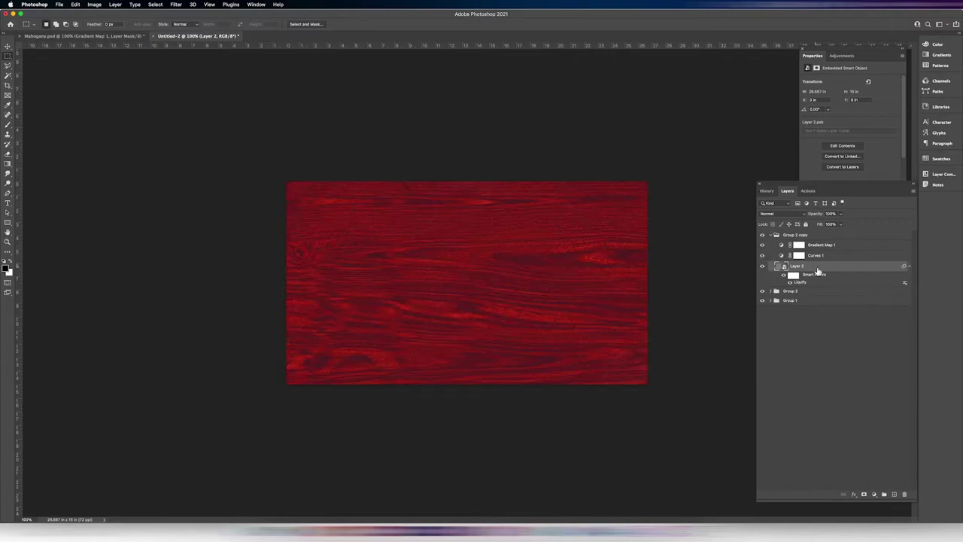
left_click(809, 237)
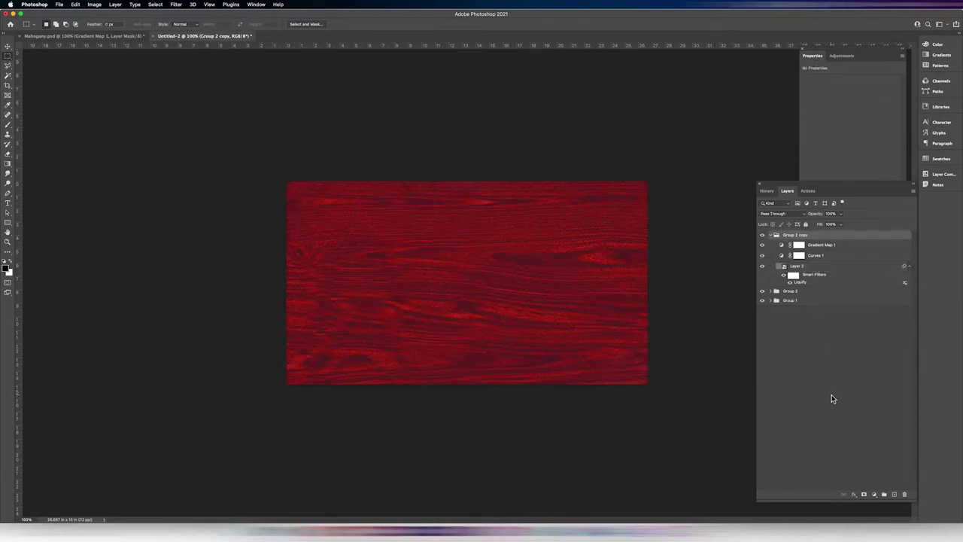
left_click_drag(796, 267, 779, 238)
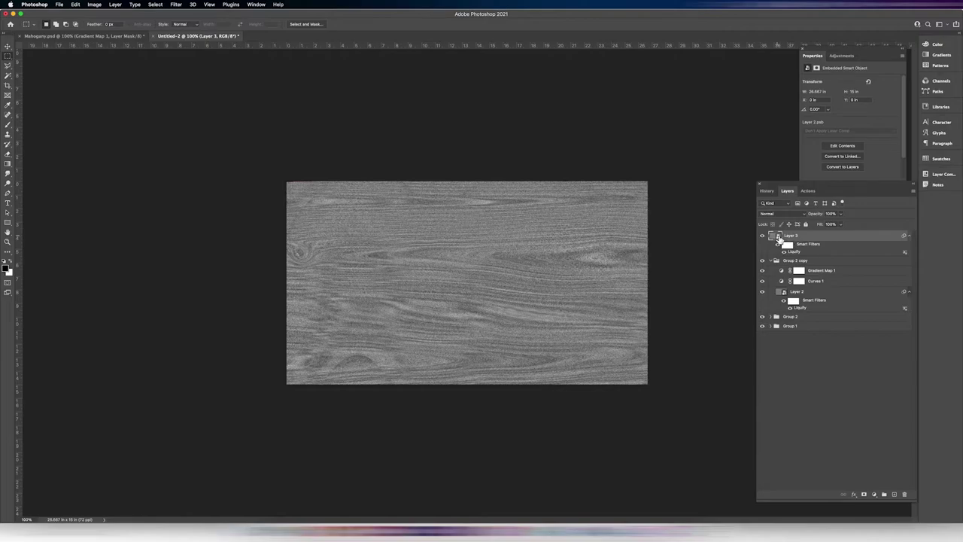
- Rasterize the gray wood grain copy at the top of the layer stack and select its entire canvas area
right_click(778, 238)
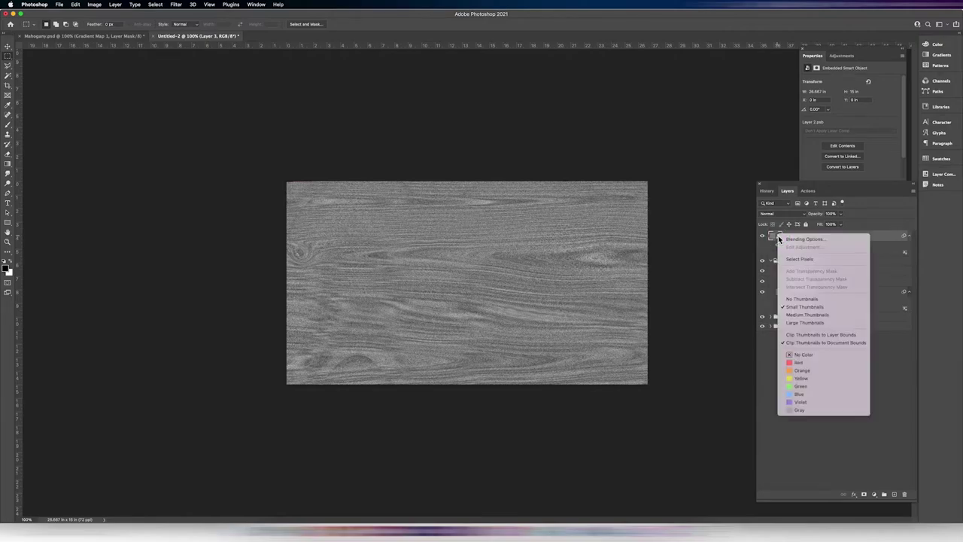
left_click(879, 239)
right_click(878, 239)
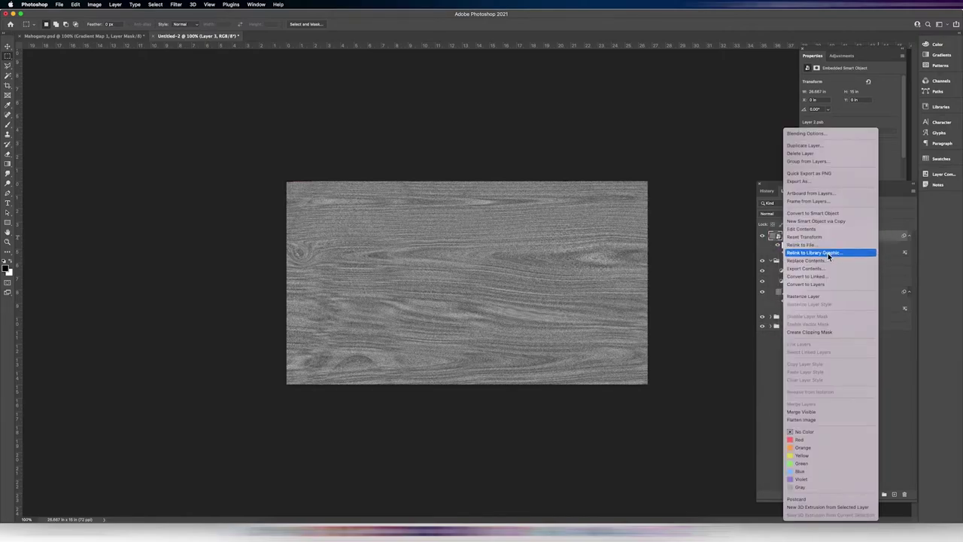
left_click(820, 296)
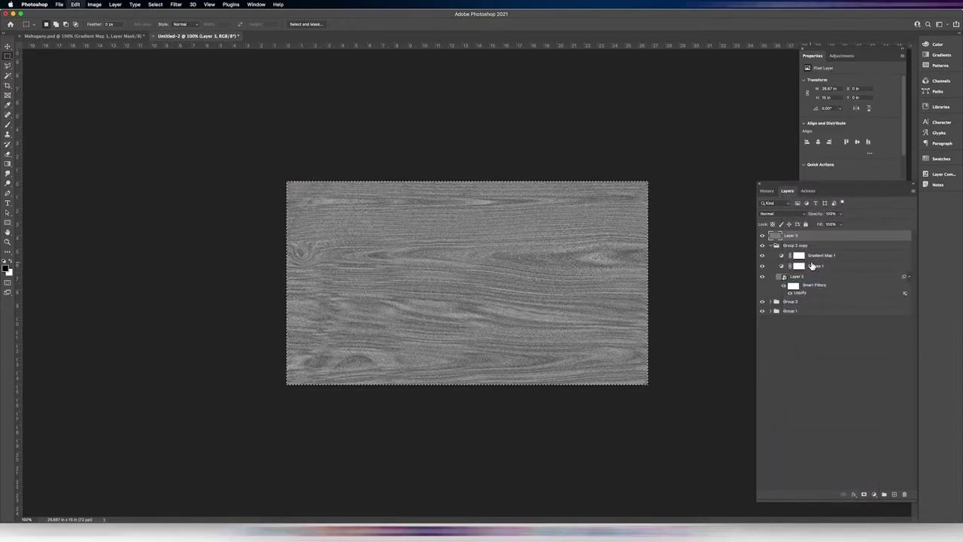
- Cut the gray grain image from the rasterized layer and delete the emptied layer
left_click(763, 235)
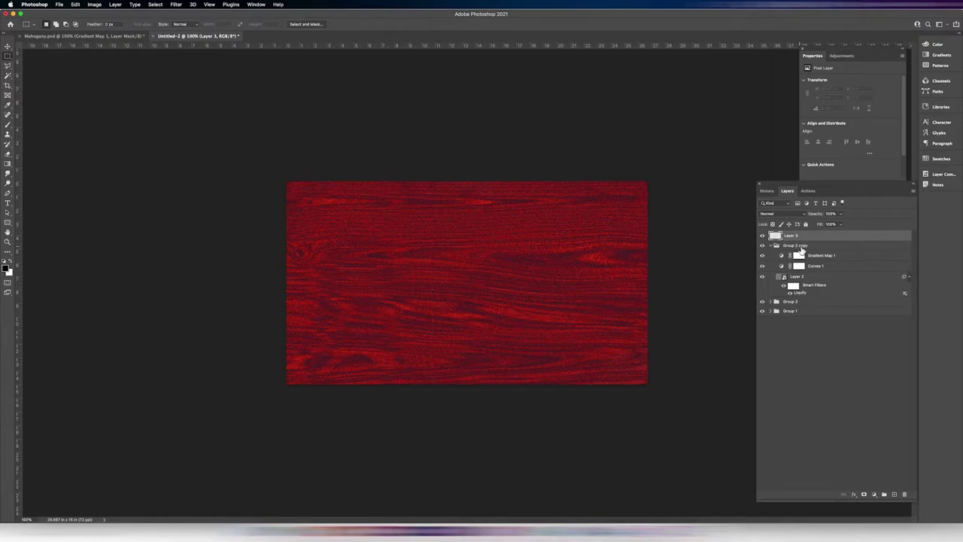
left_click(904, 495)
key("Return")
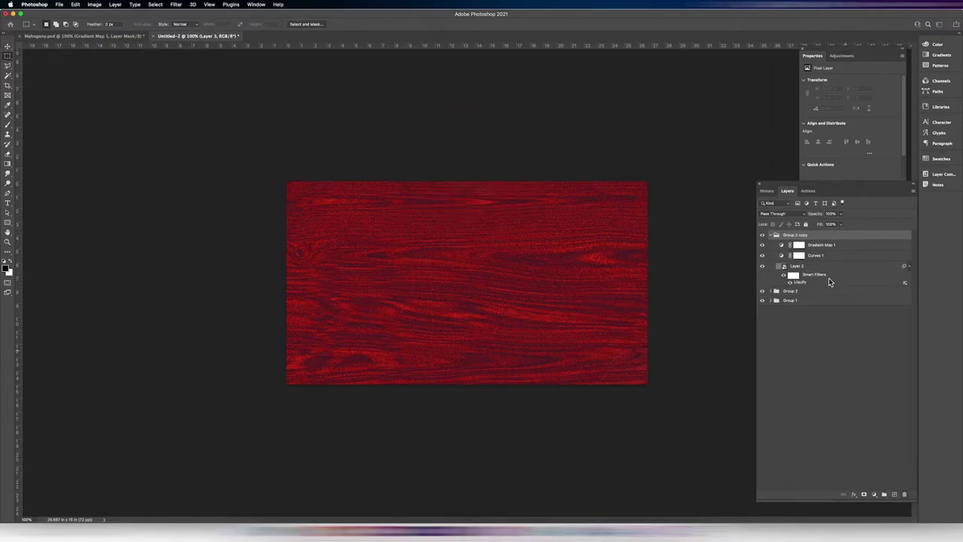
- Add a layer mask to Group 2 copy and paste the gray wood grain image into the mask
left_click(863, 495)
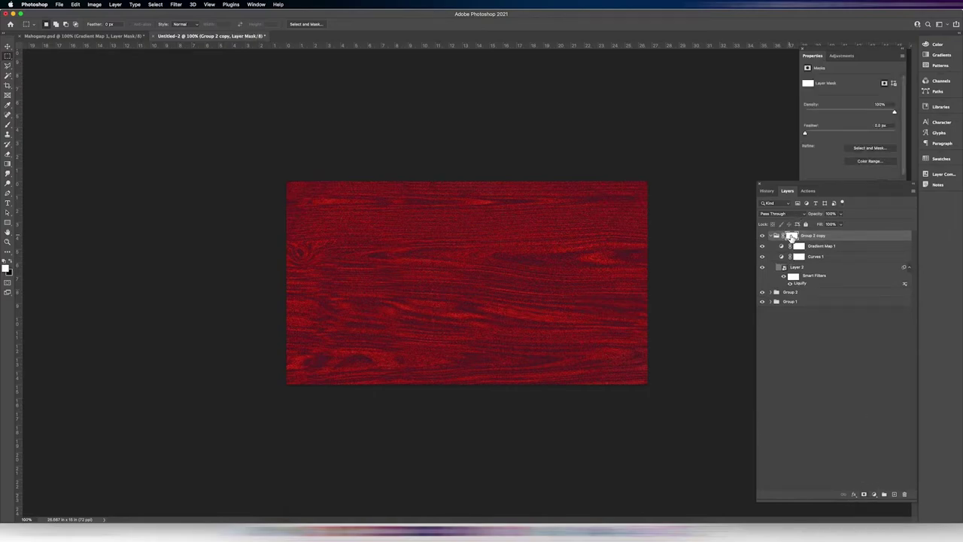
left_click(792, 236, "alt")
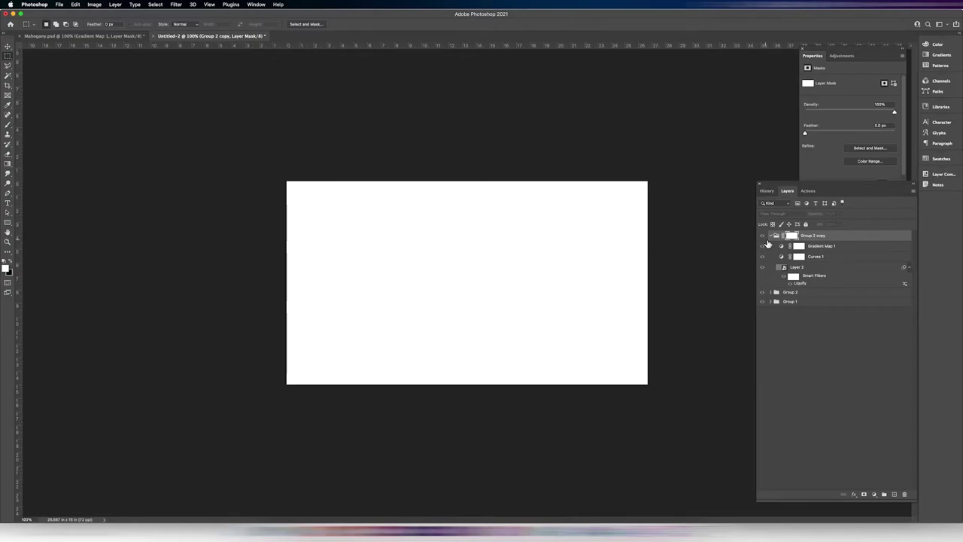
key("super+v")
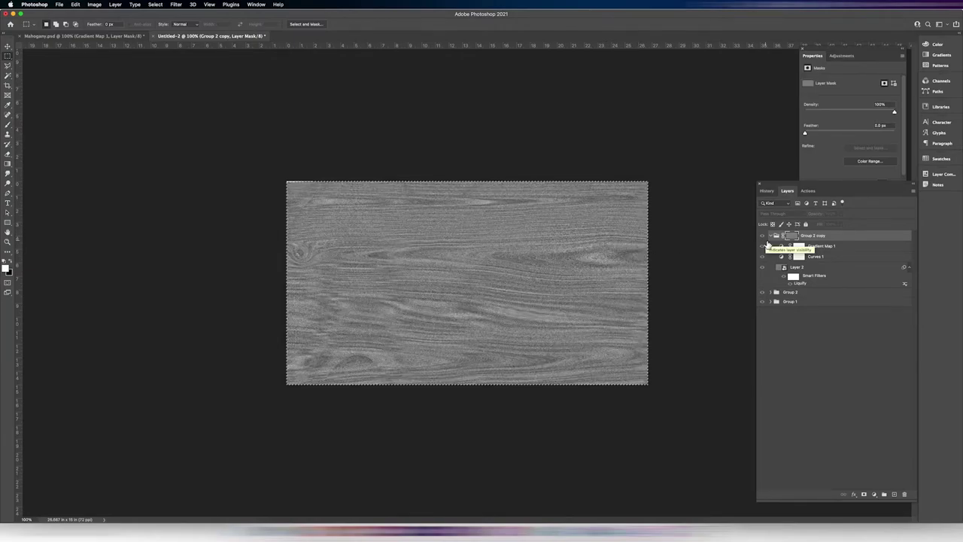
- Raise the contrast of the Group 2 copy mask with Curves by pulling the black and white points inward
left_click(94, 4)
mouse_move(113, 25)
left_click(203, 40)
left_click_drag(573, 283, 591, 284)
left_click_drag(669, 282, 621, 284)
left_click(765, 160)
- Soften the Group 2 copy mask with a Gaussian Blur of 0.7 pixels radius
left_click(155, 5)
mouse_move(175, 5)
mouse_move(226, 101)
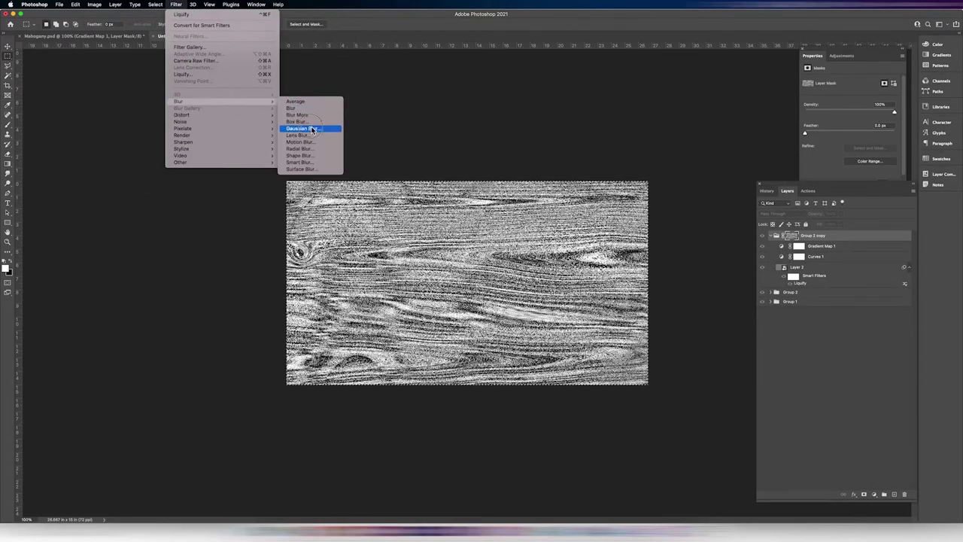
left_click(312, 129)
left_click_drag(627, 255, 602, 255)
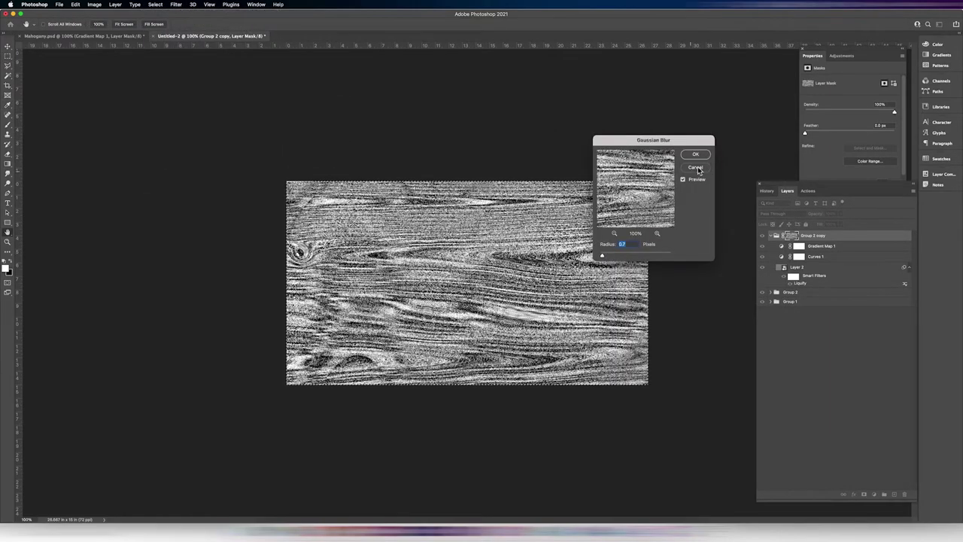
left_click(695, 155)
- Apply Curves to the blurred mask again for near black-and-white grain, with the white point at input 134, output 255
left_click(94, 5)
mouse_move(105, 24)
left_click(184, 38)
left_click_drag(574, 280, 606, 288)
left_click_drag(668, 281, 623, 282)
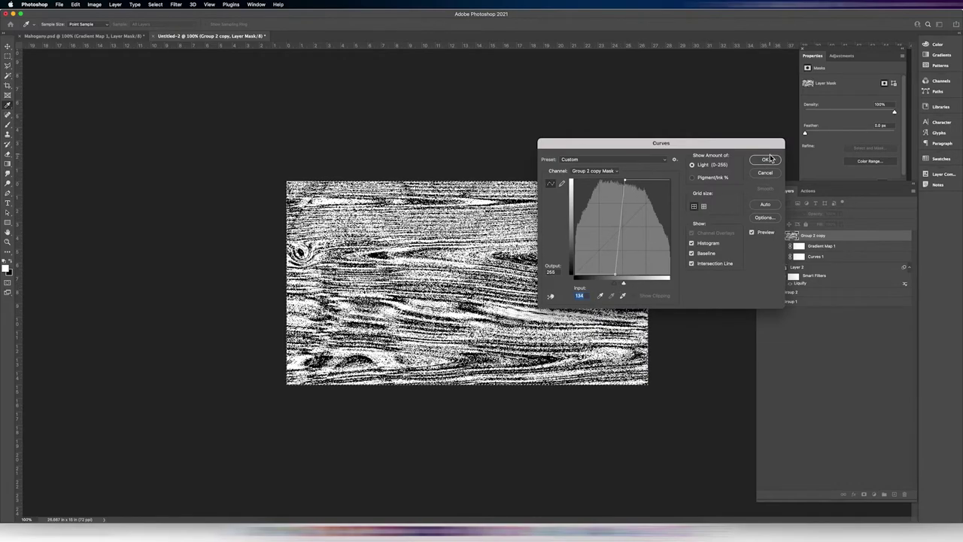
left_click(772, 158)
- Collapse Group 2 copy, leave the mask view and enable a Bevel & Emboss effect on the group
left_click(770, 235)
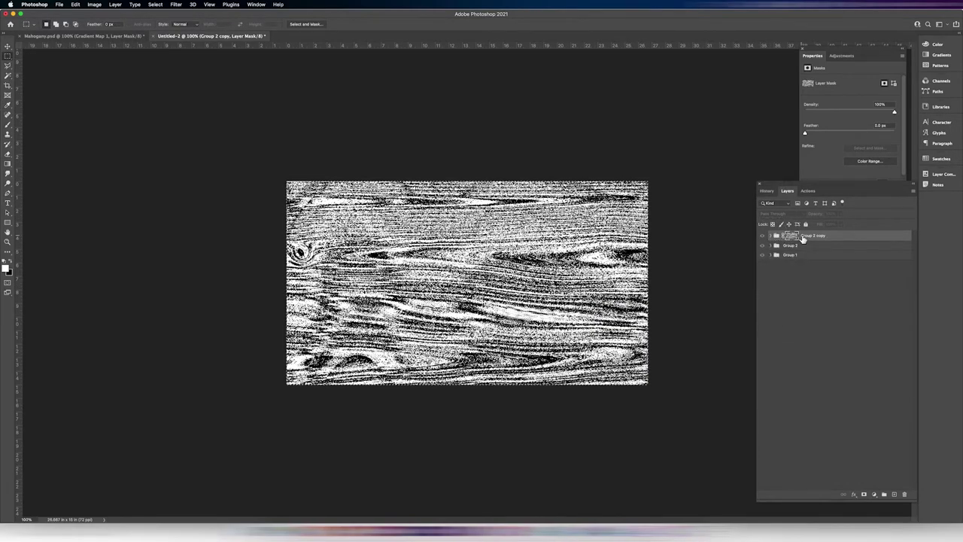
left_click(802, 238)
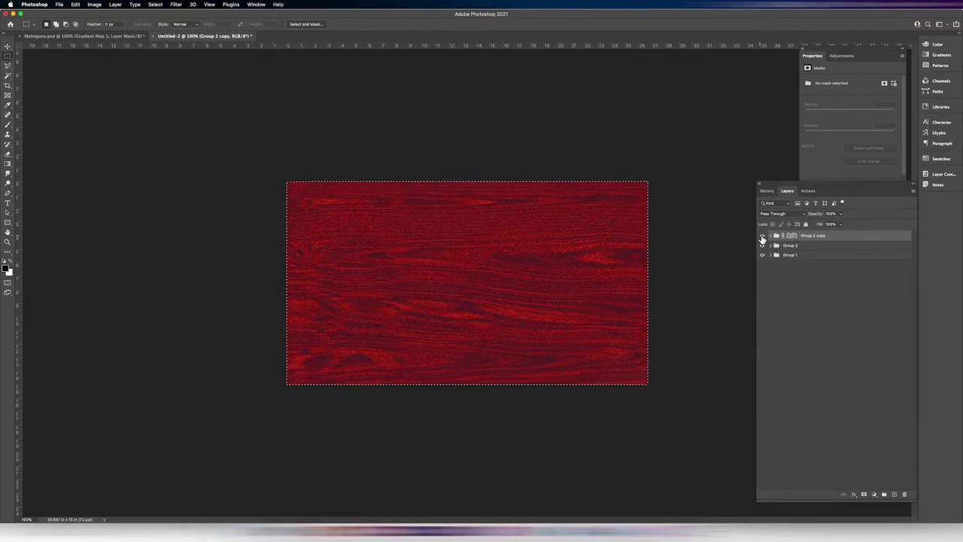
double_click(847, 236)
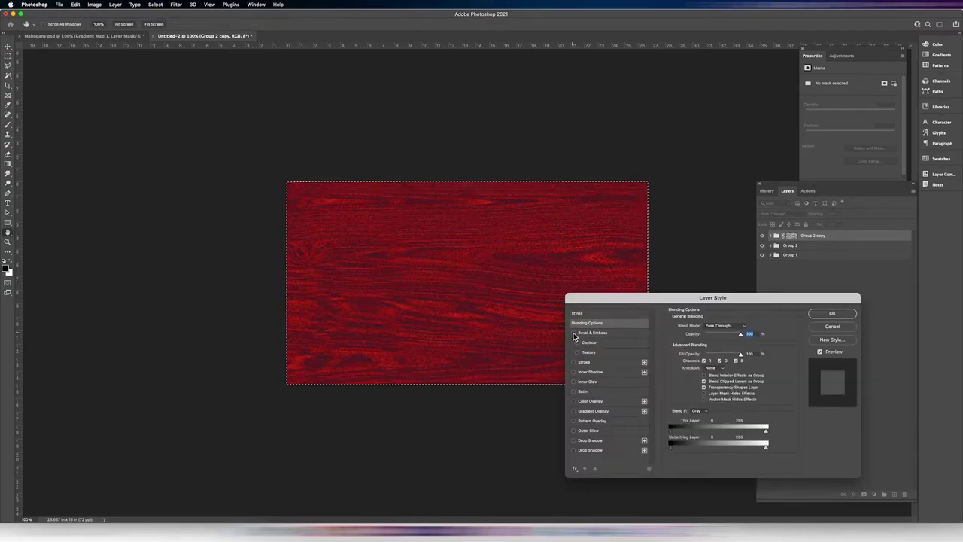
left_click(613, 334)
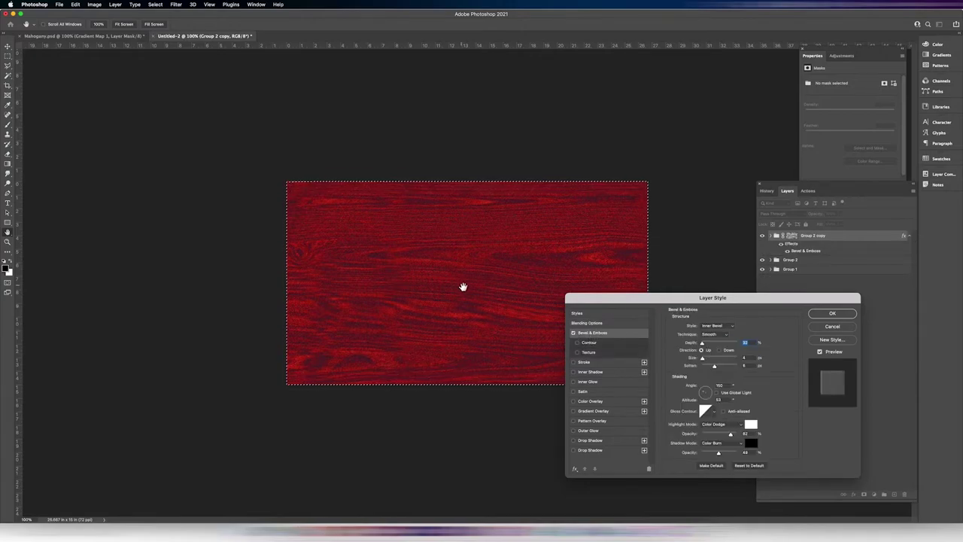
key("super+equal")
key("super+equal")
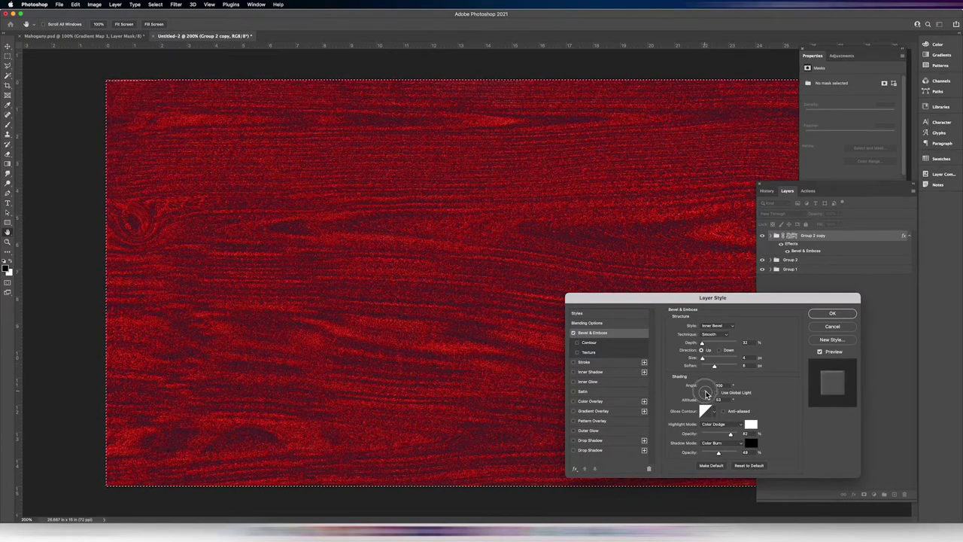
- Set the group's Bevel & Emboss to angle 92°, highlight opacity 93%, shadow opacity 47% and soften 7 px
left_click_drag(705, 390, 705, 390)
left_click(731, 436)
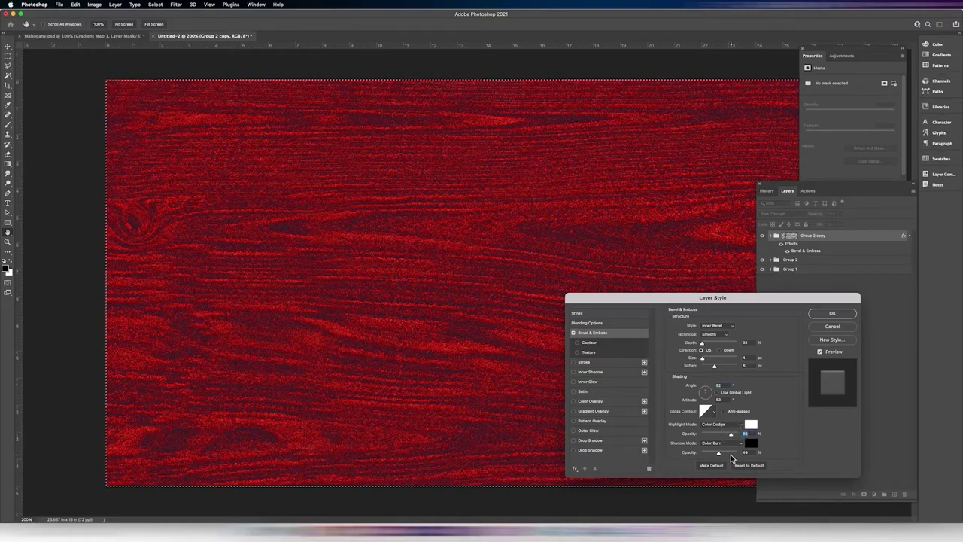
left_click_drag(722, 456, 717, 455)
left_click_drag(710, 368, 713, 367)
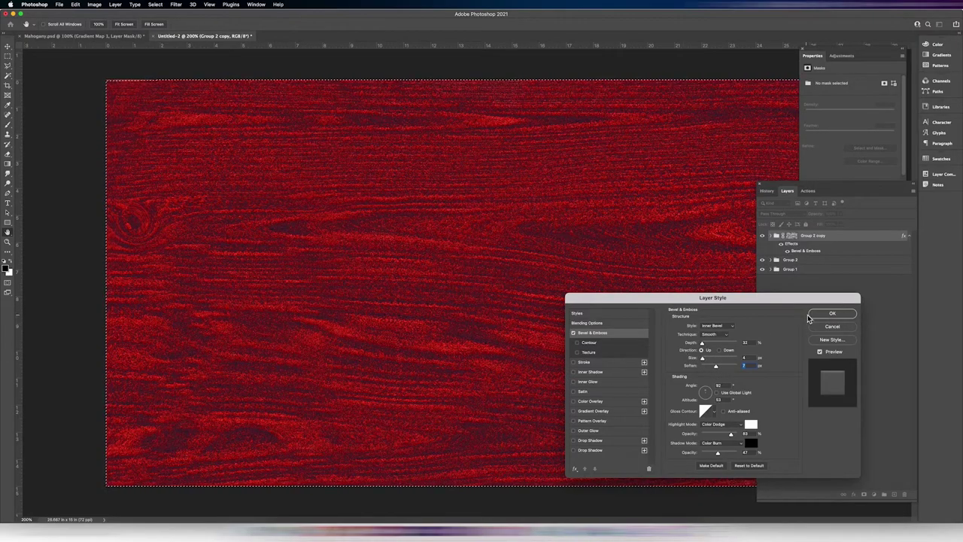
left_click(832, 313)
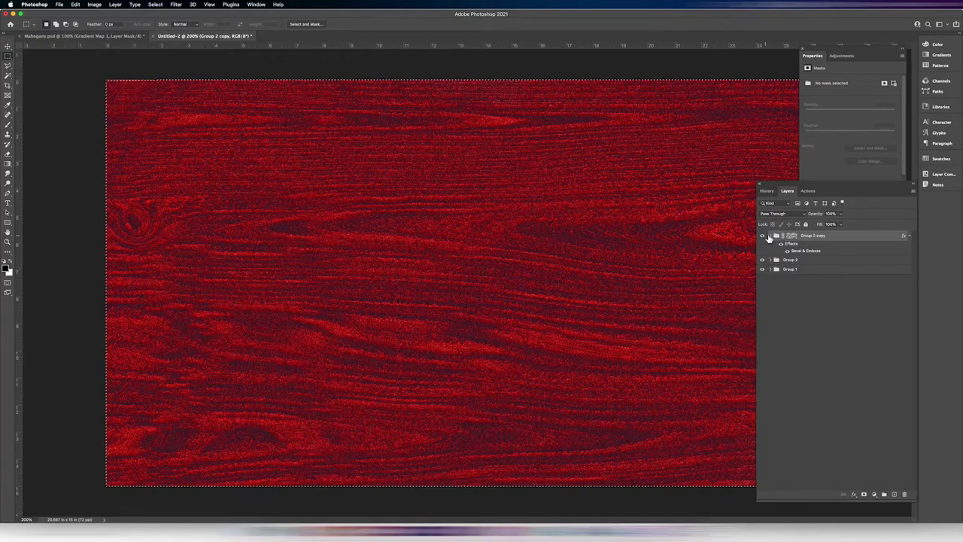
- Compare the wood texture with Group 2 copy hidden and shown
left_click(763, 237)
left_click(763, 237)
left_click_drag(820, 219, 803, 217)
left_click(827, 286)
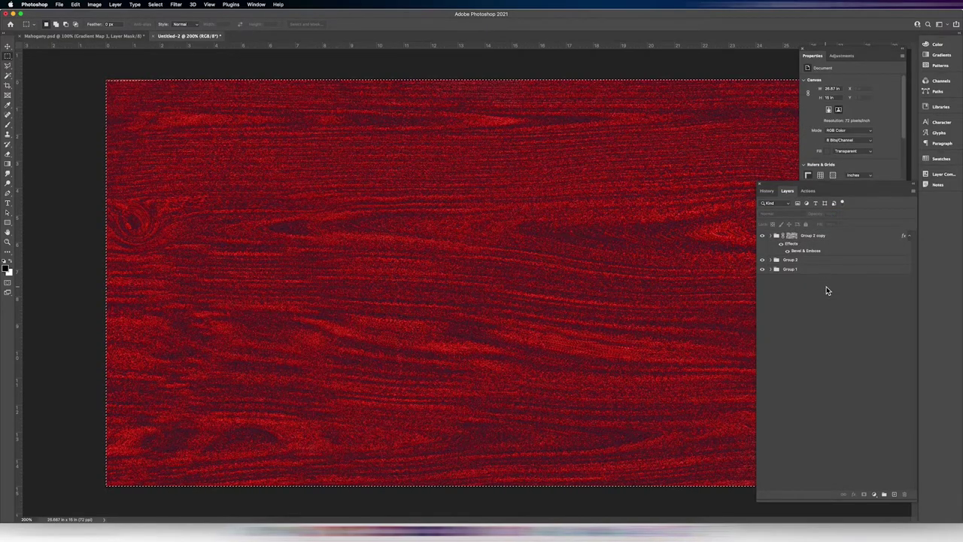
- Expand Group 1 and examine its Layer 1 and Layer 0 with both colored wood groups hidden
key("super+1")
left_click(773, 274)
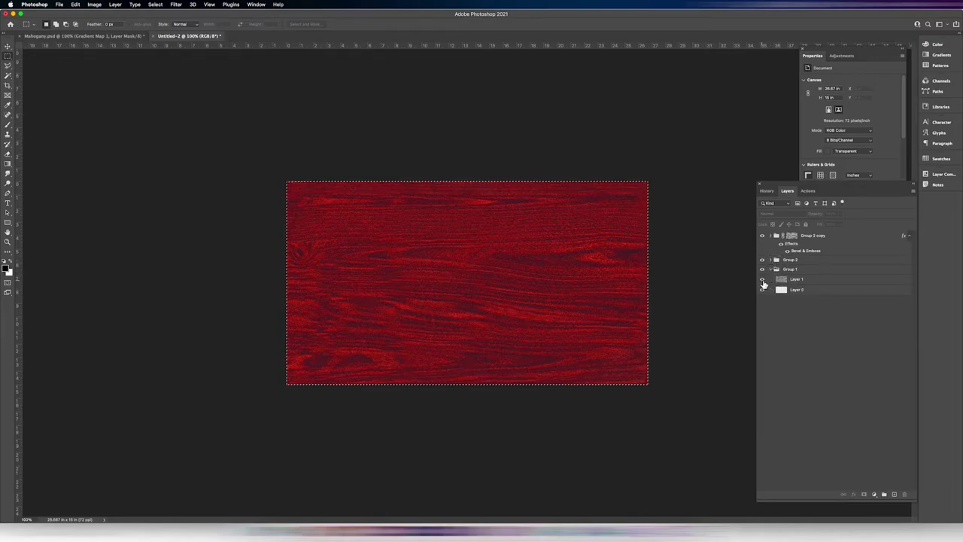
left_click(762, 279)
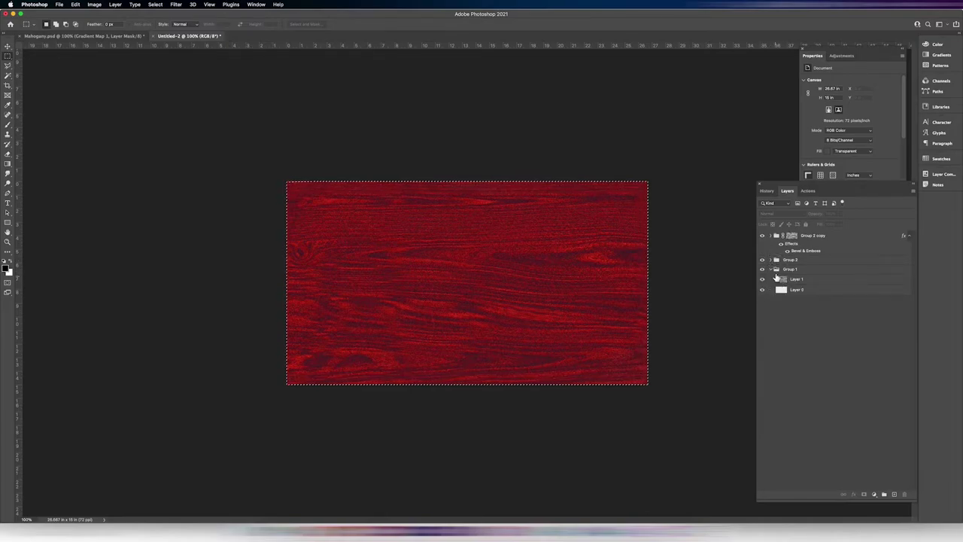
left_click(763, 236)
left_click(763, 260)
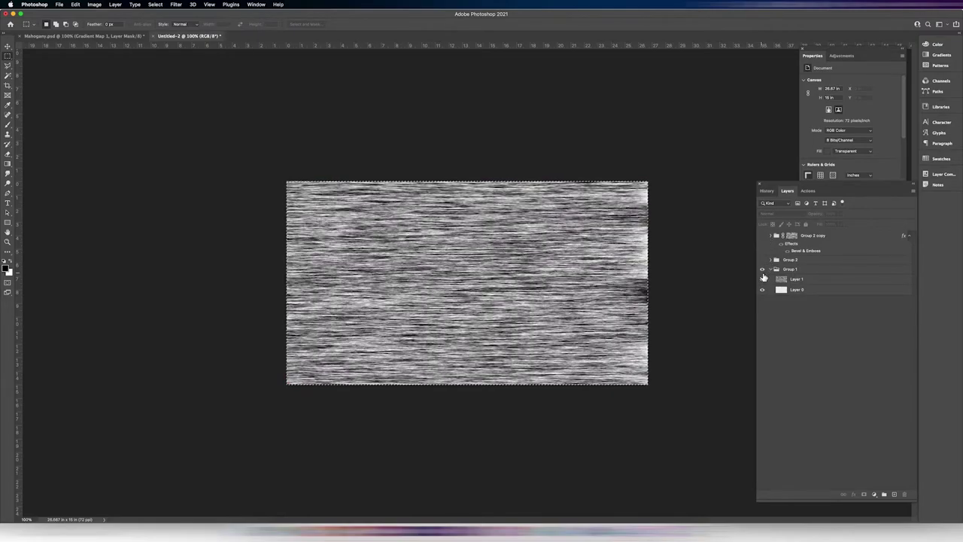
left_click(762, 279)
left_click(762, 290)
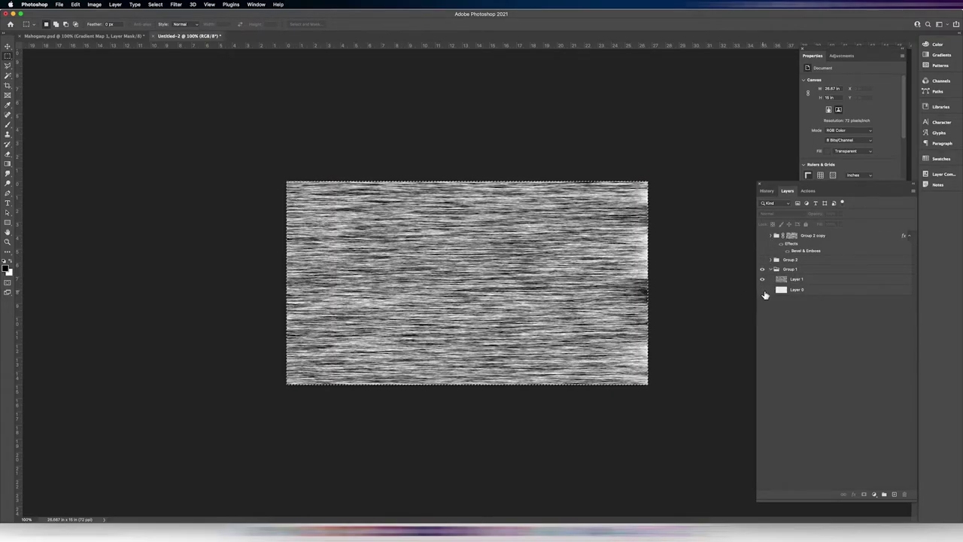
- Convert Layer 0 and Layer 1 of Group 1 to smart objects and move both to the top of the layer stack
right_click(813, 294)
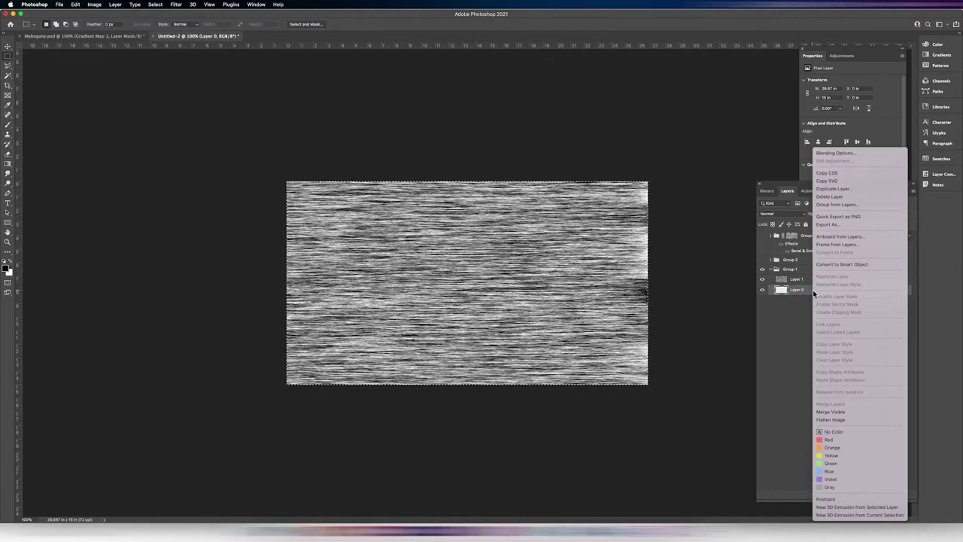
left_click(855, 263)
right_click(814, 280)
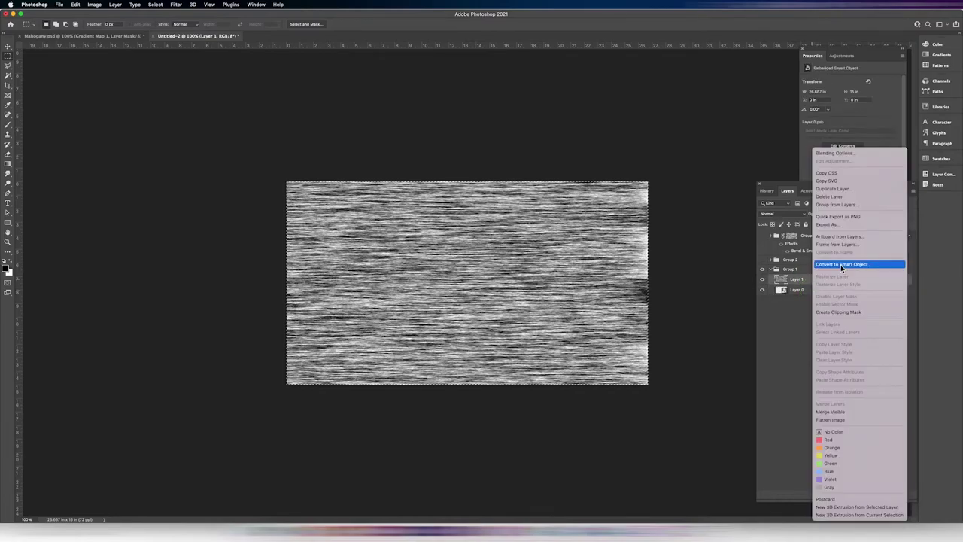
left_click(841, 264)
left_click(804, 291, "shift")
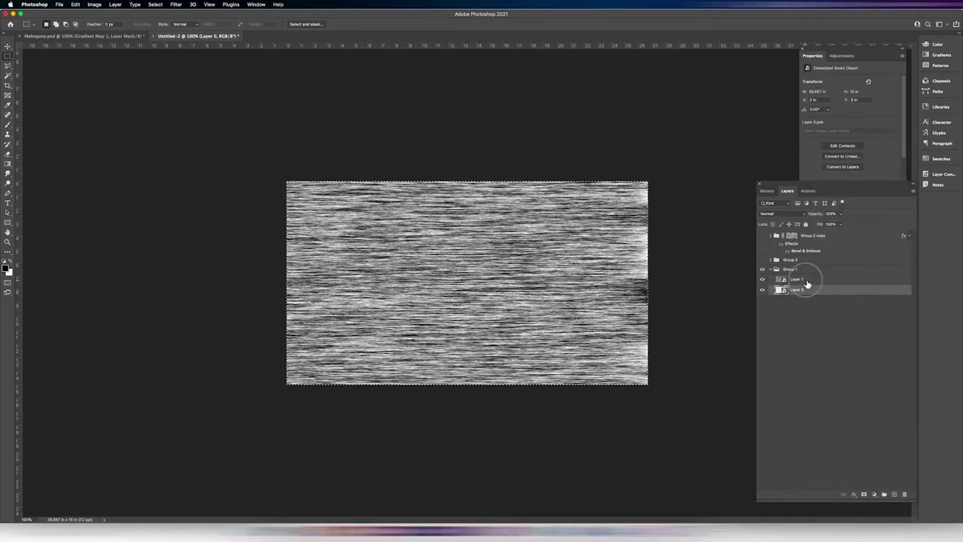
left_click_drag(803, 291, 790, 233)
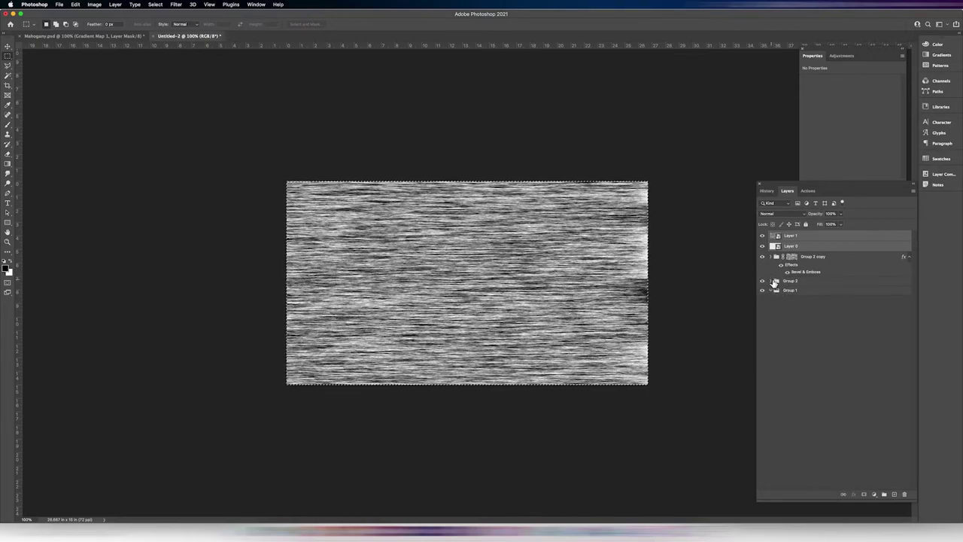
- Copy the Liquify smart filter from Layer 2 in Group 2 onto Layer 1 and Layer 0
left_click(772, 281)
left_click(812, 323)
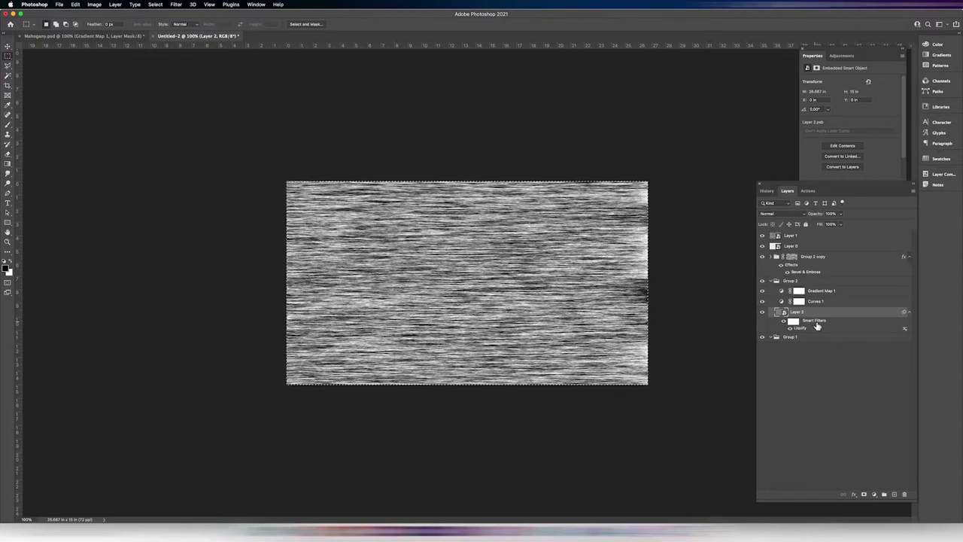
left_click_drag(817, 323, 804, 239)
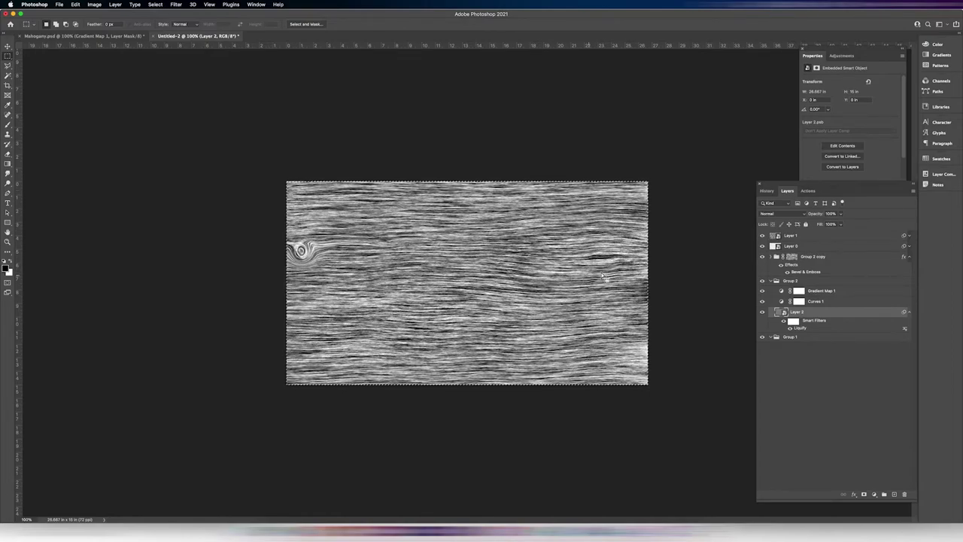
- Hide Layer 1 and set the blend mode of the white streaked Layer 0 to Multiply
left_click(804, 236)
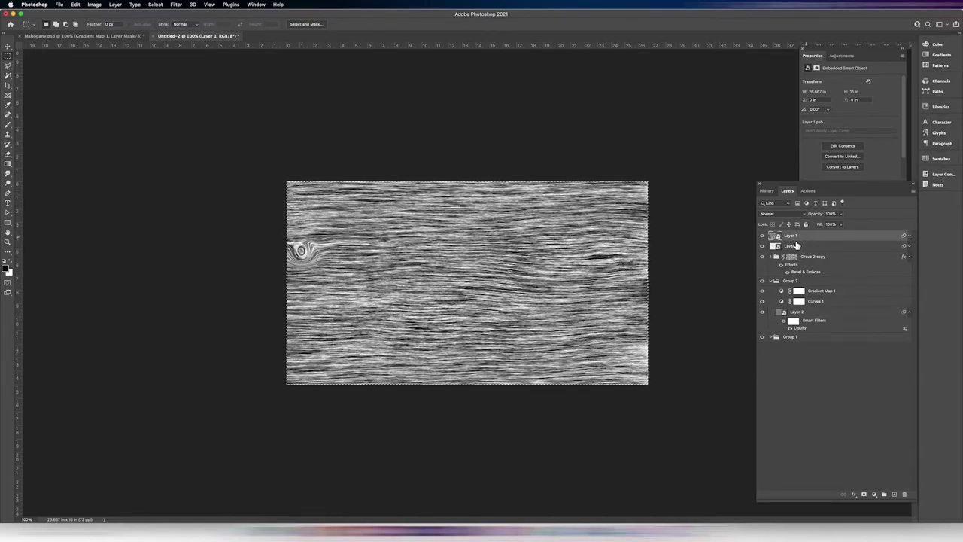
left_click(762, 235)
left_click(762, 246)
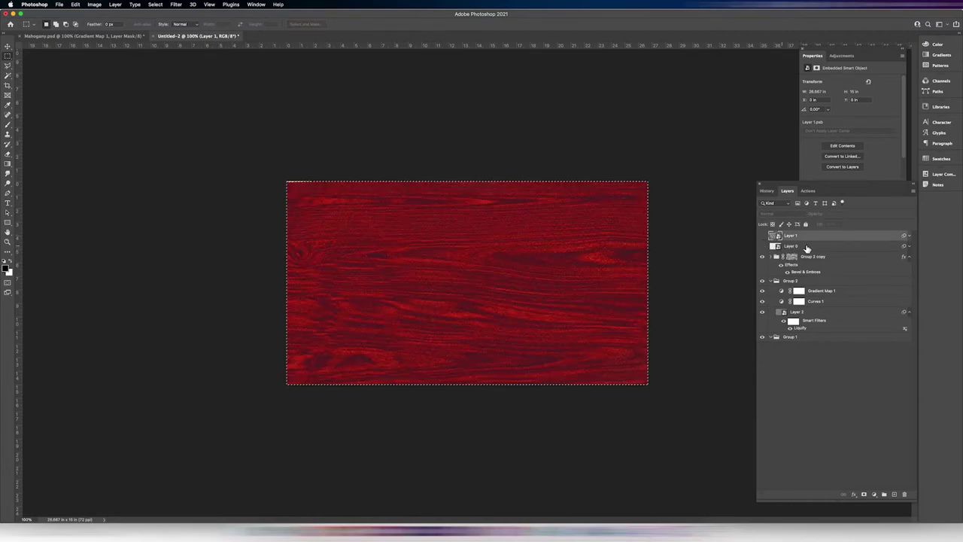
left_click(774, 247)
left_click(762, 246)
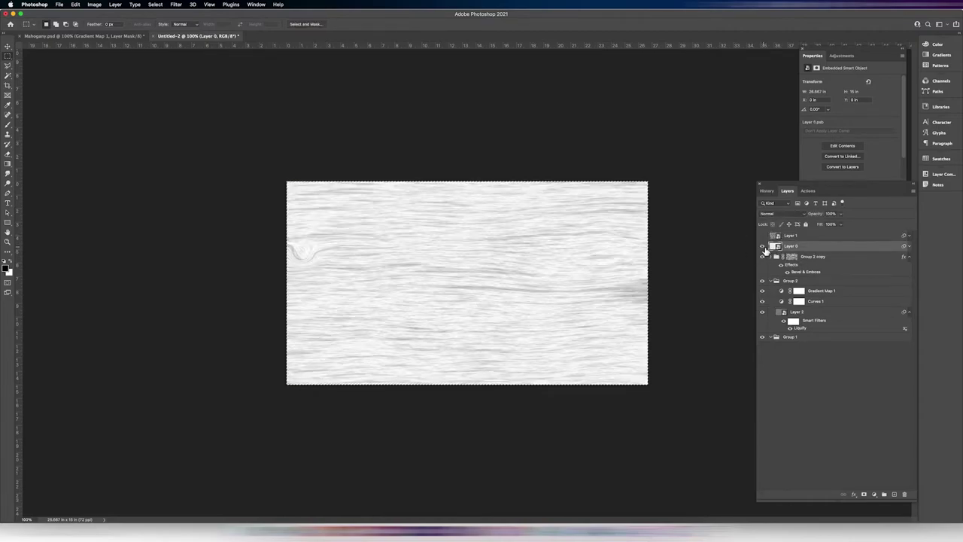
left_click(772, 217)
left_click(773, 217)
left_click(772, 216)
left_click(775, 240)
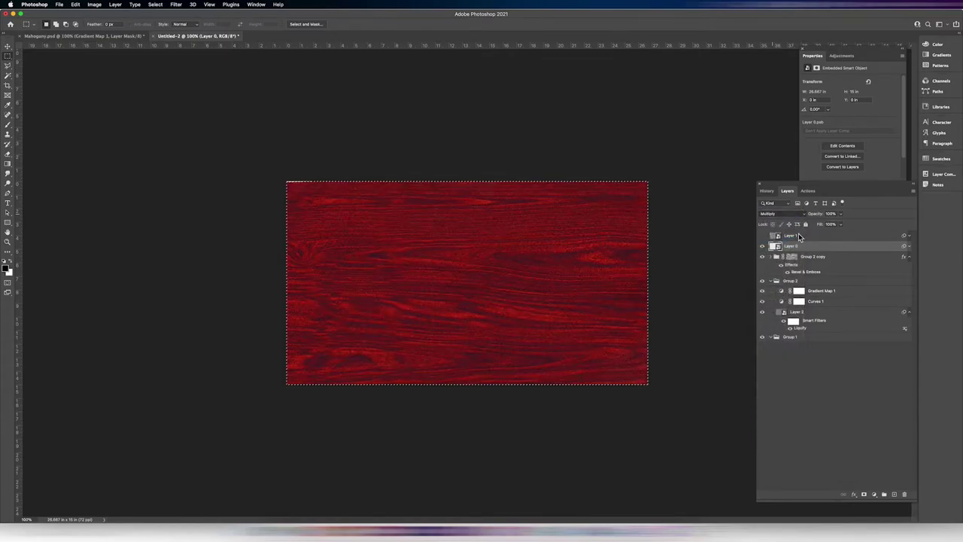
- Compare the wood texture with the multiplied Layer 0 hidden and shown
left_click(765, 246)
left_click(764, 247)
left_click(764, 247)
left_click(765, 246)
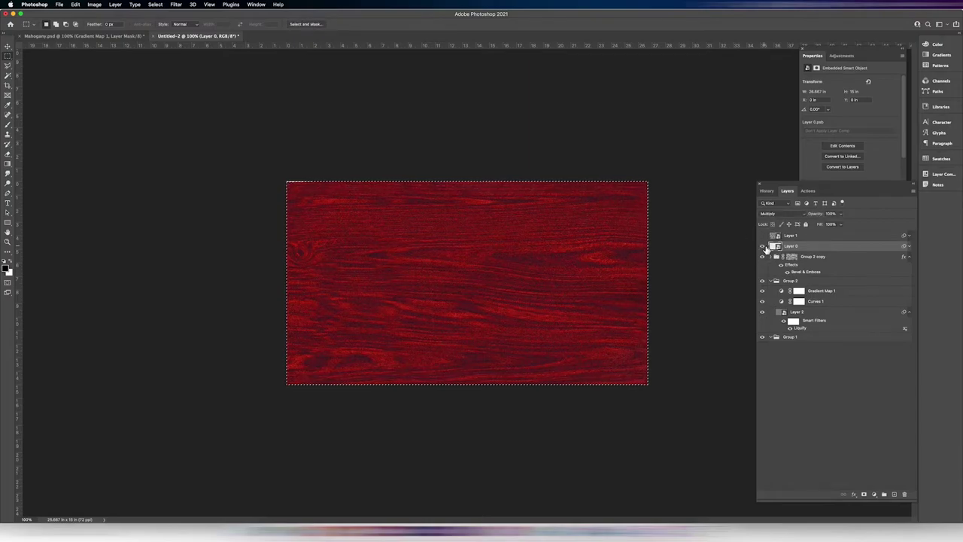
- Show Layer 1, set its blend mode to Soft Light and reduce its fill to 20%
left_click(763, 235)
left_click(790, 235)
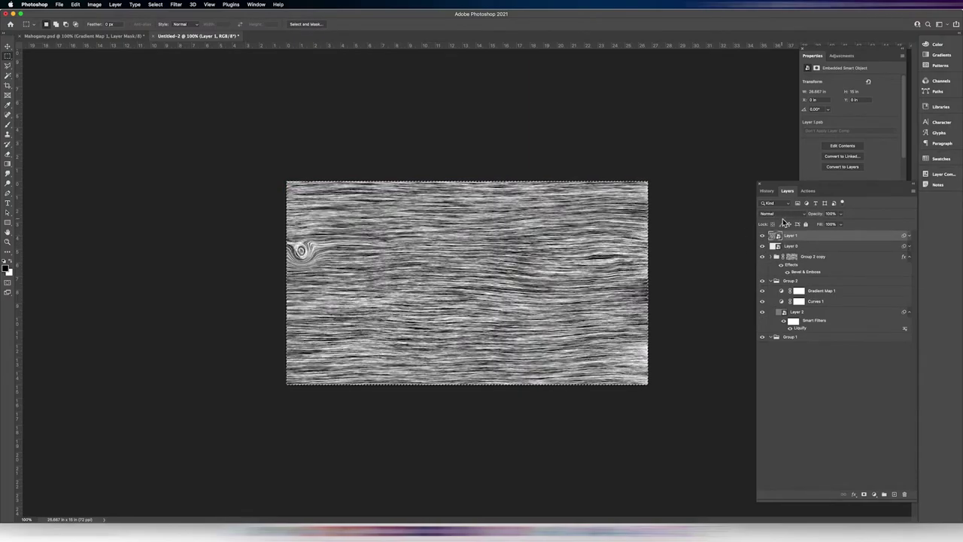
left_click(781, 214)
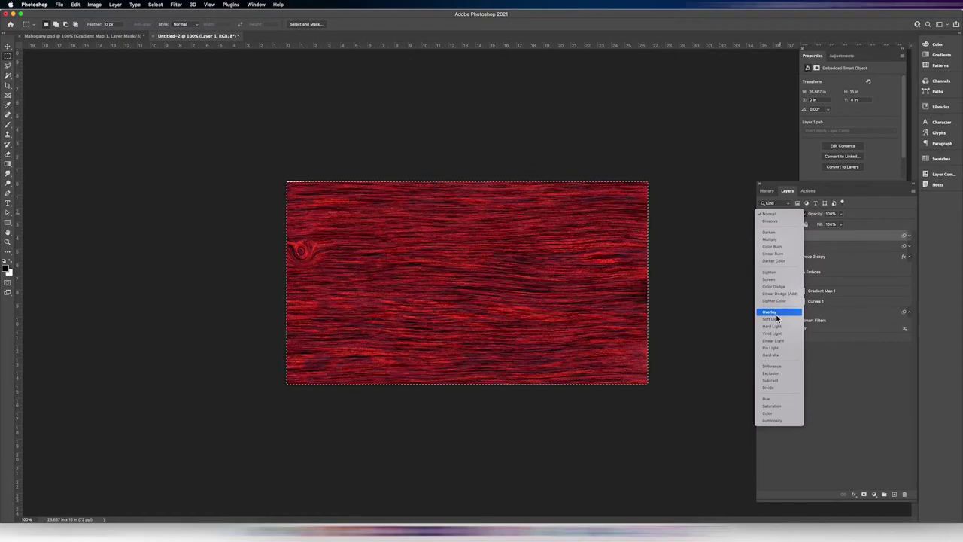
left_click(779, 320)
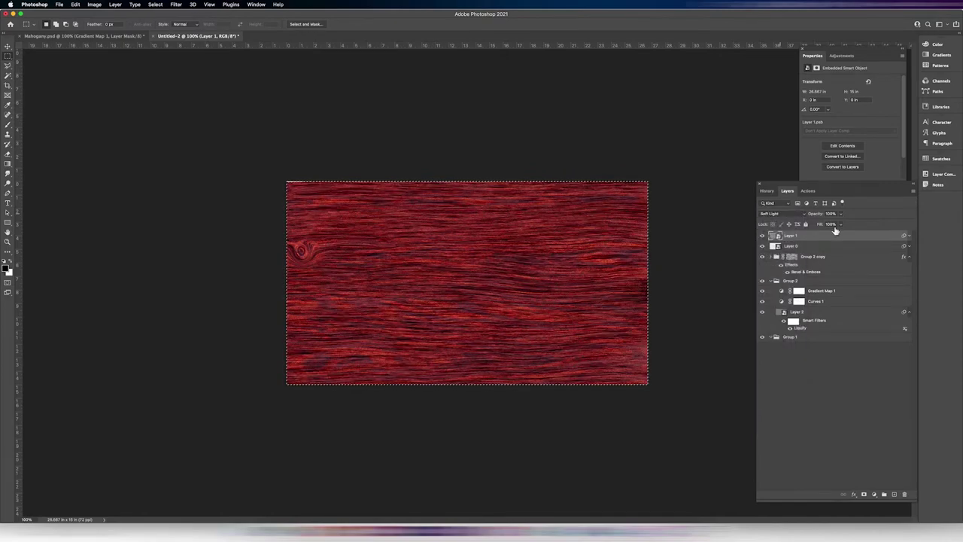
left_click_drag(820, 216, 793, 228)
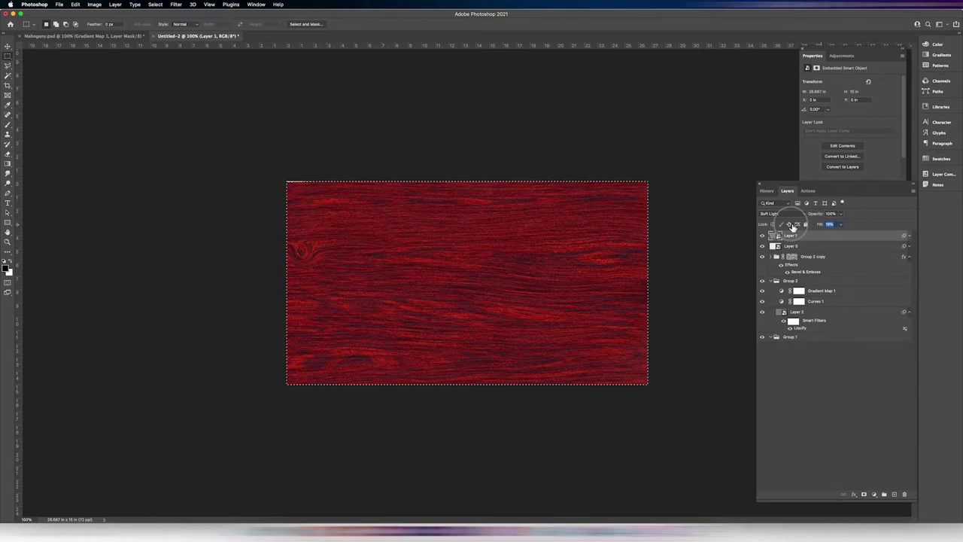
left_click_drag(794, 228, 794, 228)
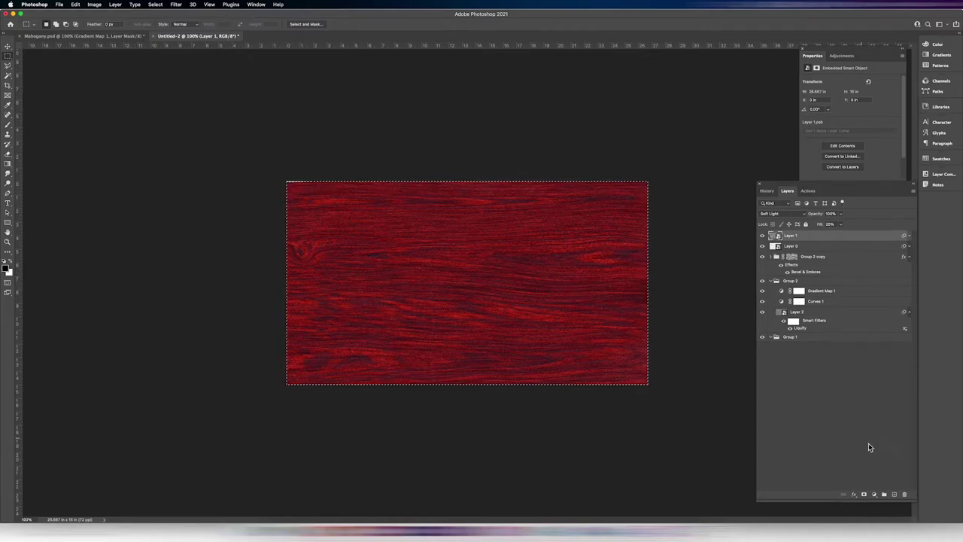
- Add a new layer above Layer 1 and fill it with gray
left_click(895, 498)
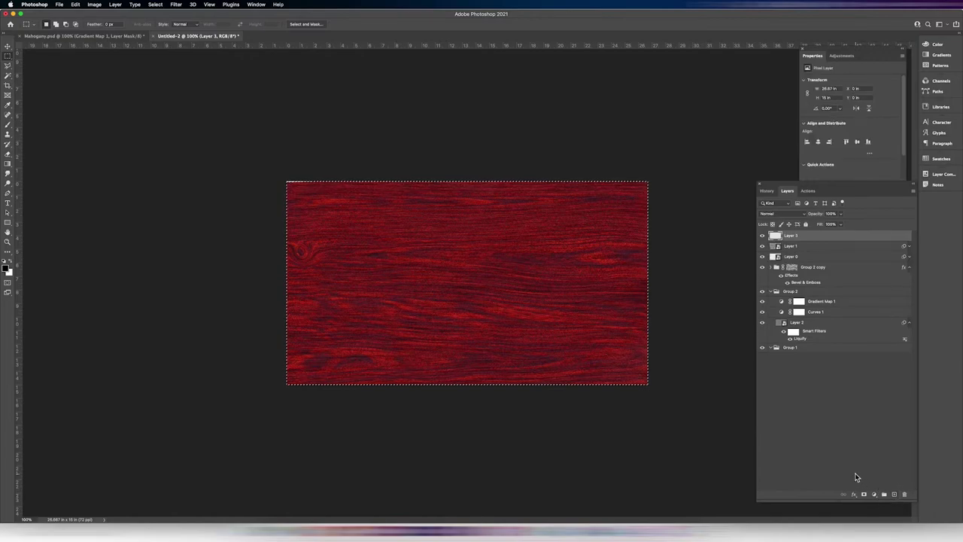
key("shift+F5")
key("Return")
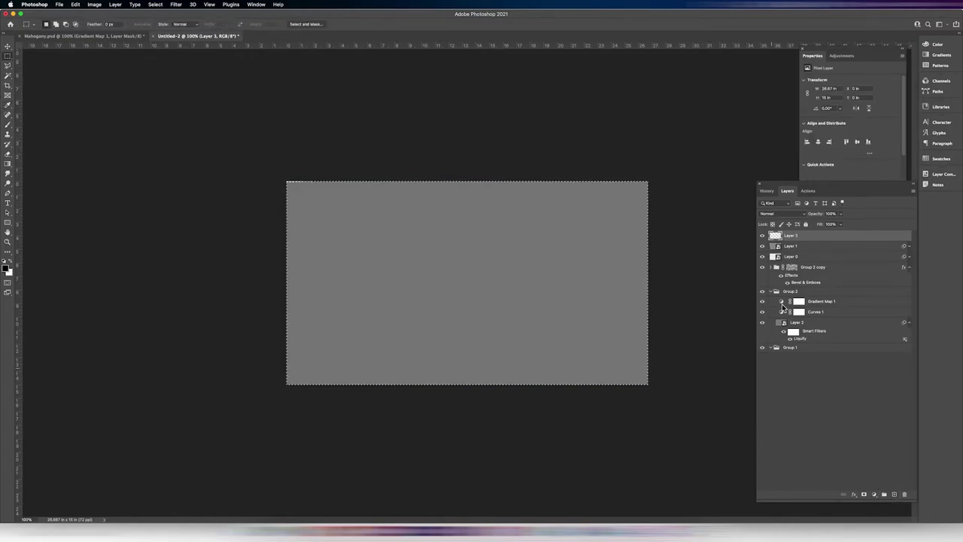
- Give Layer 3 a linear black-to-white Gradient Overlay in Overlay mode at 44% opacity and 149°, and rasterize its layer style
double_click(823, 239)
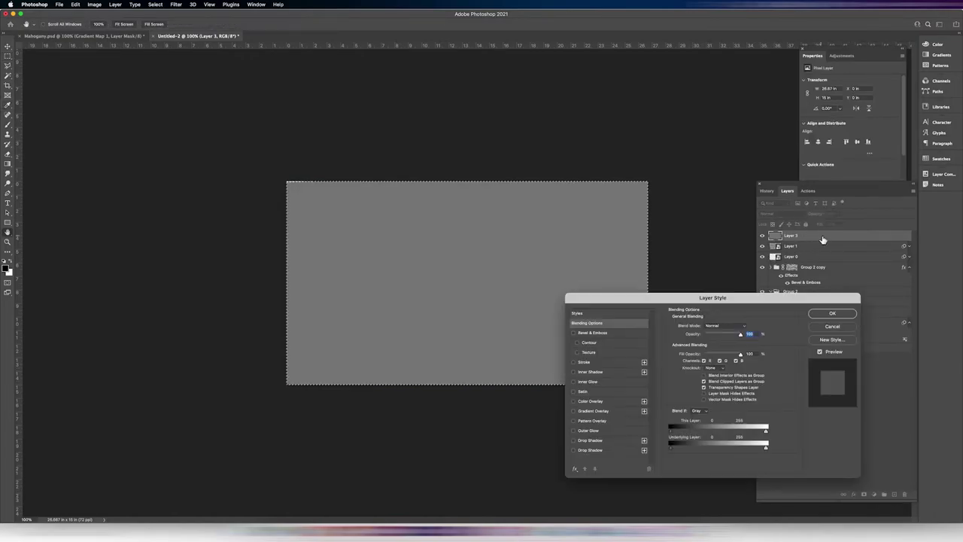
left_click(593, 410)
left_click(712, 343)
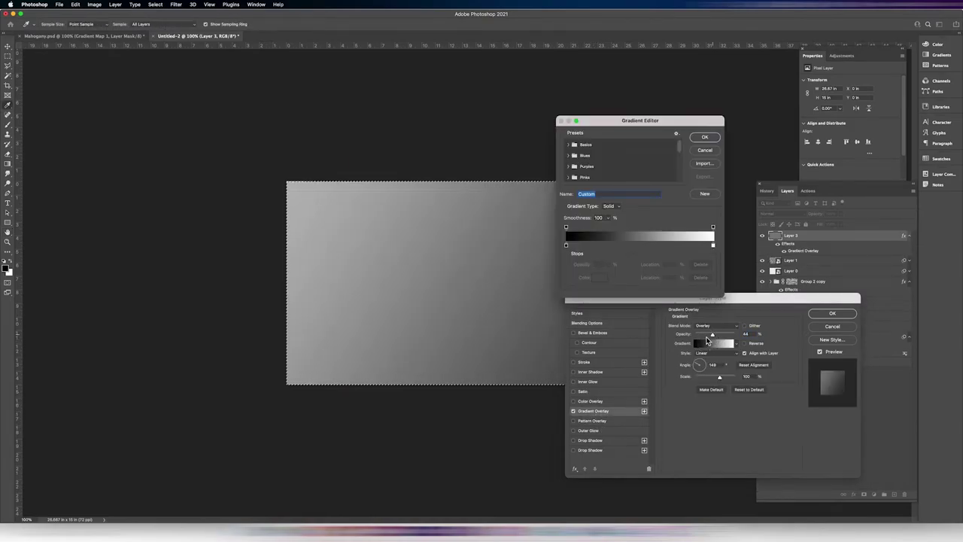
left_click(705, 137)
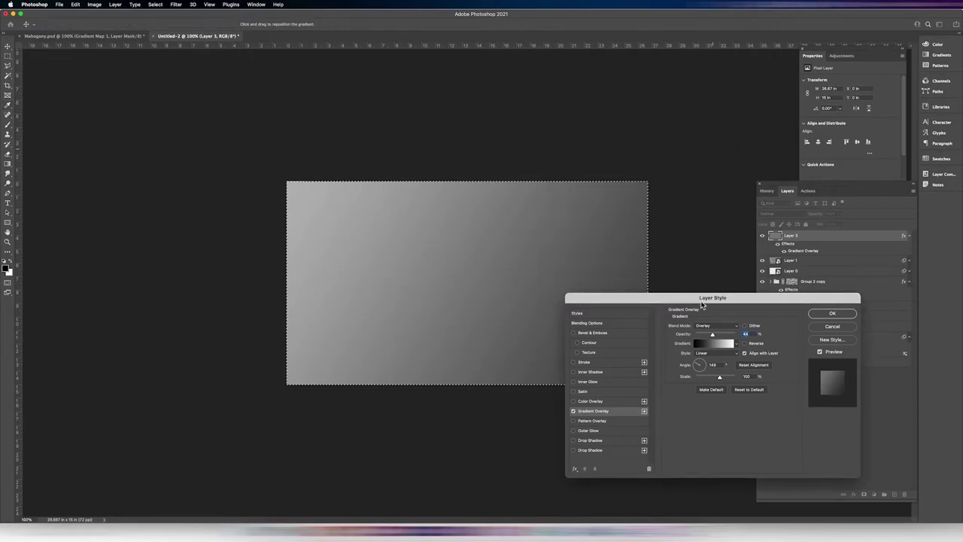
left_click(838, 316)
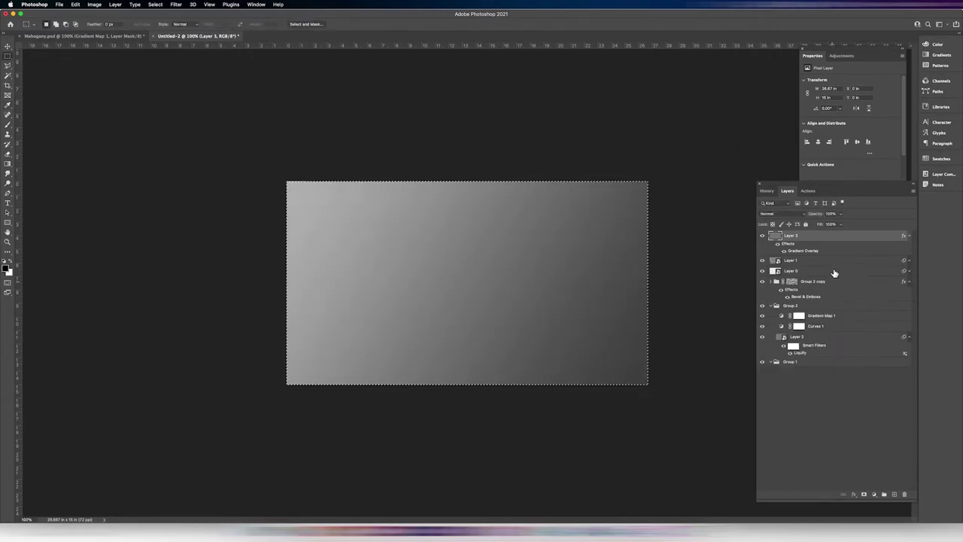
right_click(818, 239)
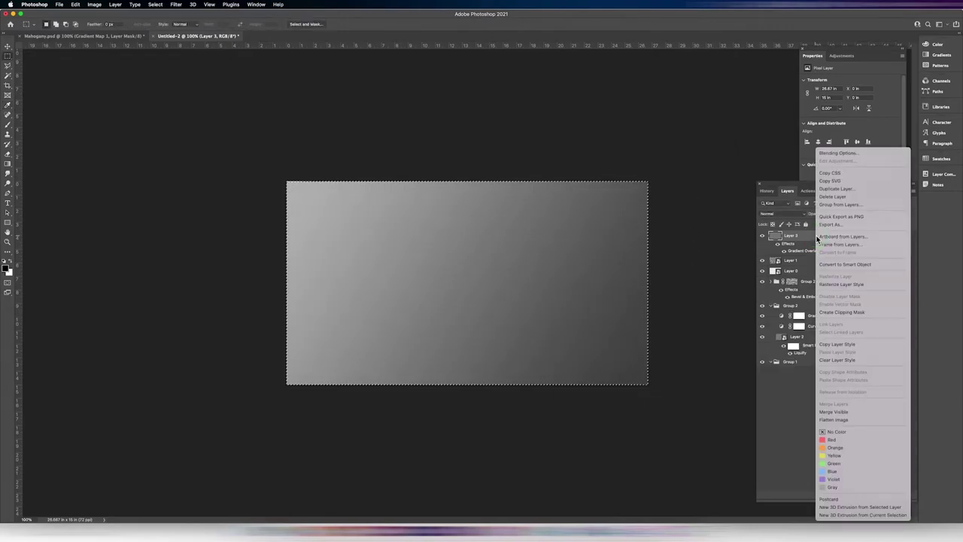
left_click(841, 284)
- Add 28.33% Gaussian noise to Layer 3 with Monochromatic turned off
left_click(170, 4)
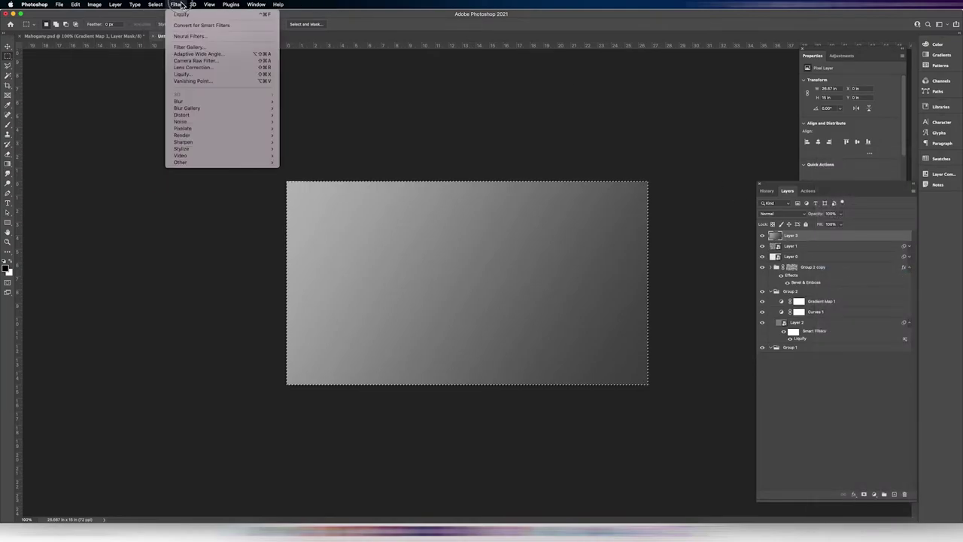
mouse_move(209, 124)
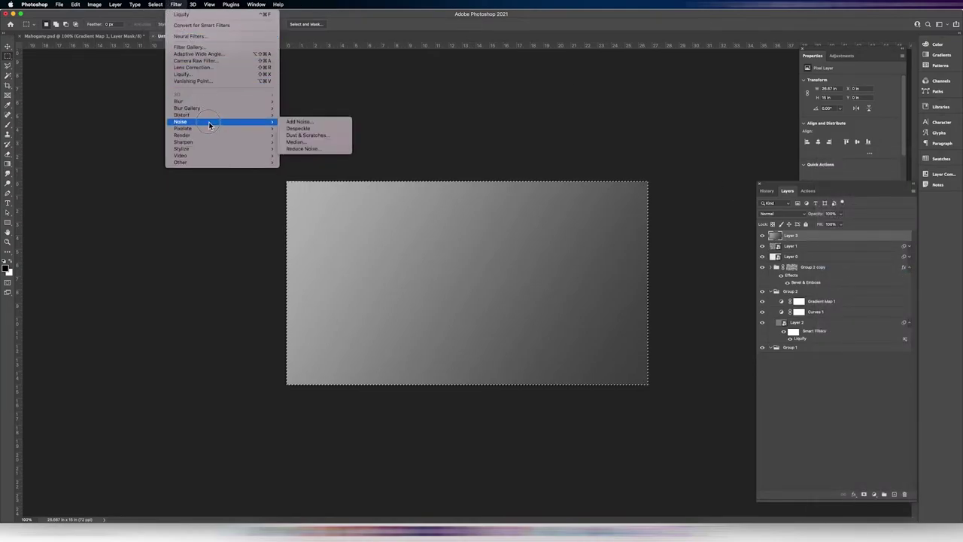
left_click(310, 121)
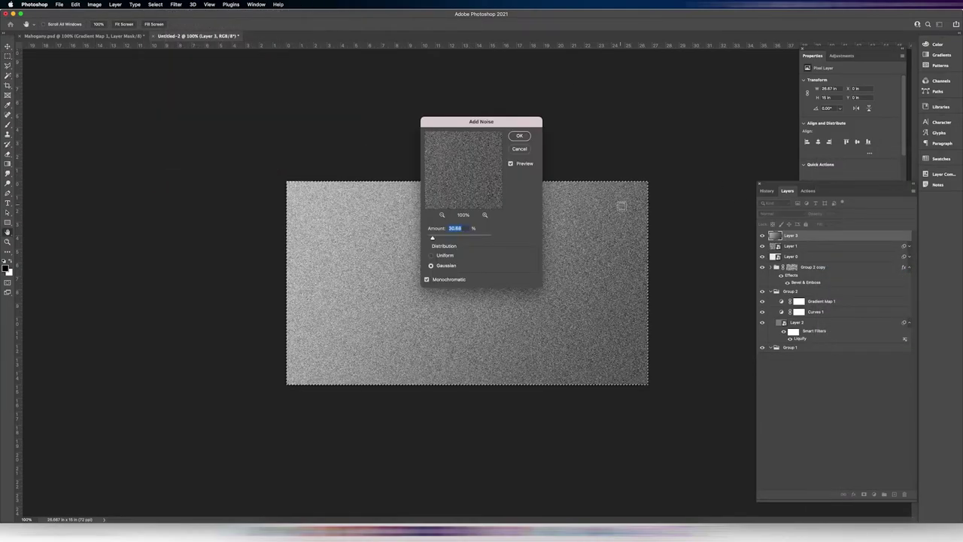
left_click(426, 279)
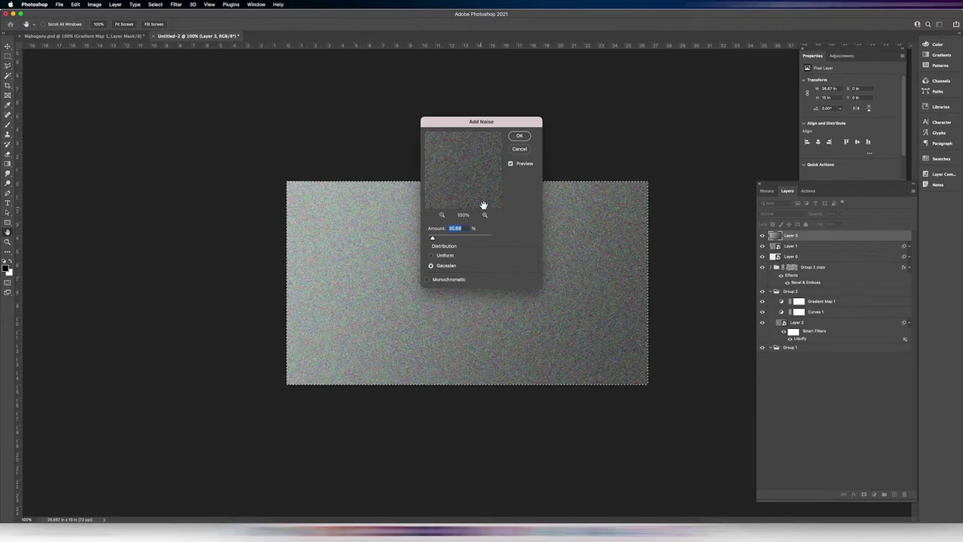
left_click_drag(434, 238, 432, 239)
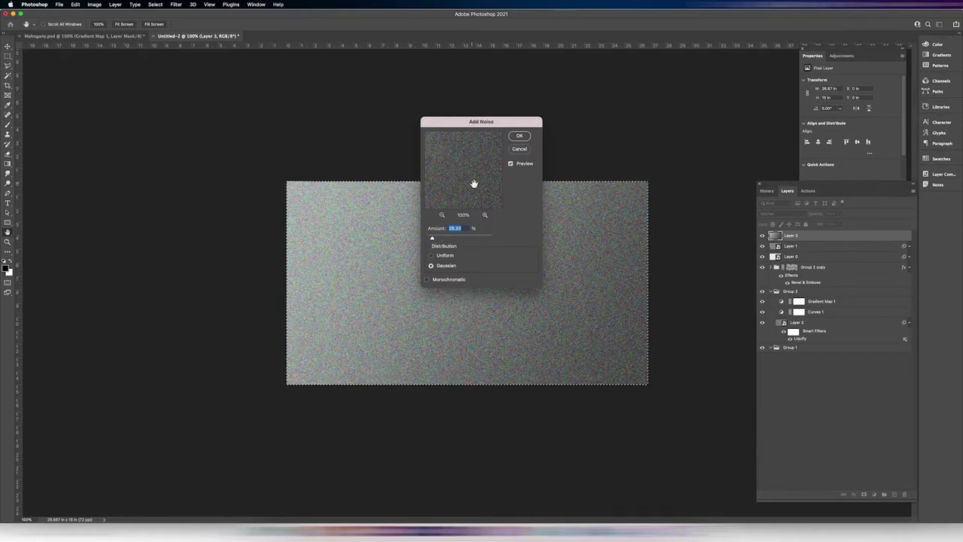
left_click(517, 137)
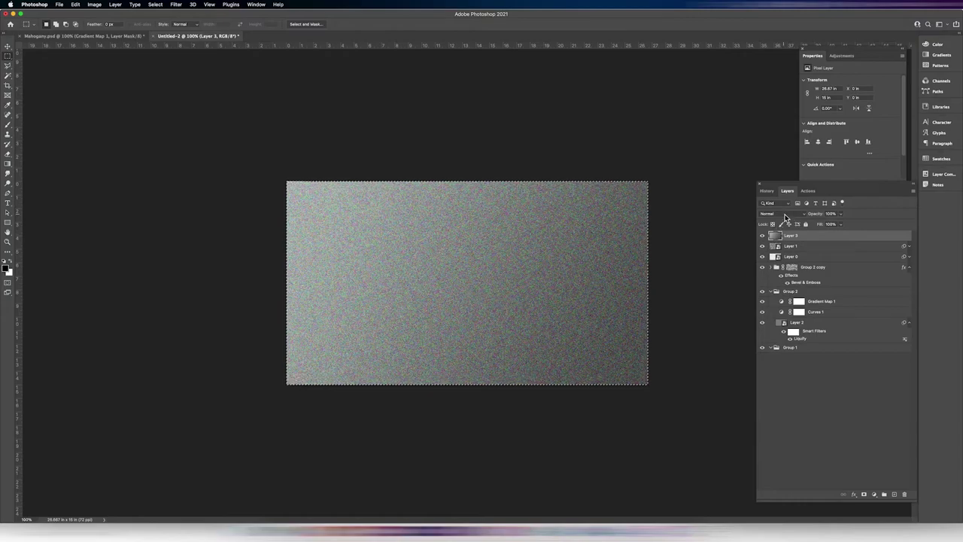
- Set Layer 3's blend mode to Overlay and its fill to 13%, and compare the texture with the layer hidden and shown
left_click(783, 214)
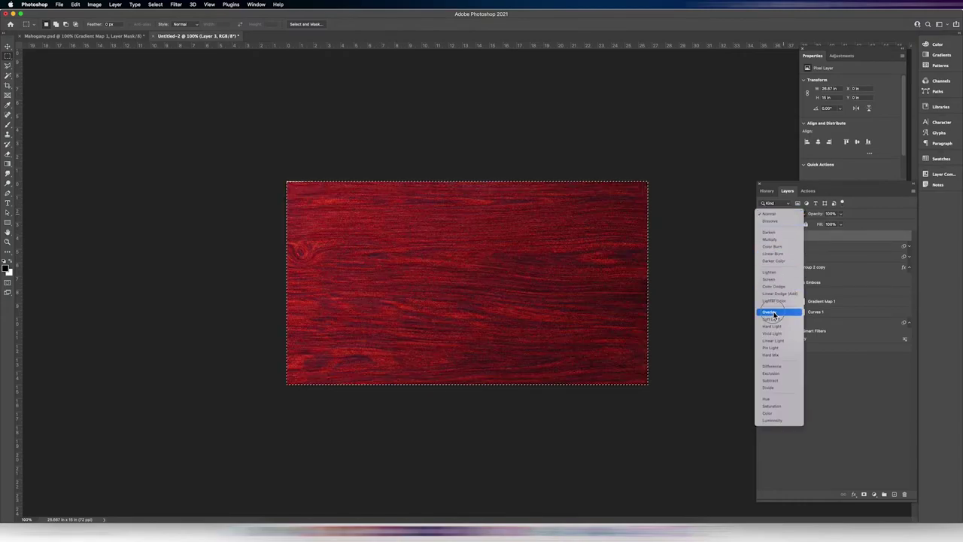
left_click(773, 312)
left_click_drag(820, 224, 789, 227)
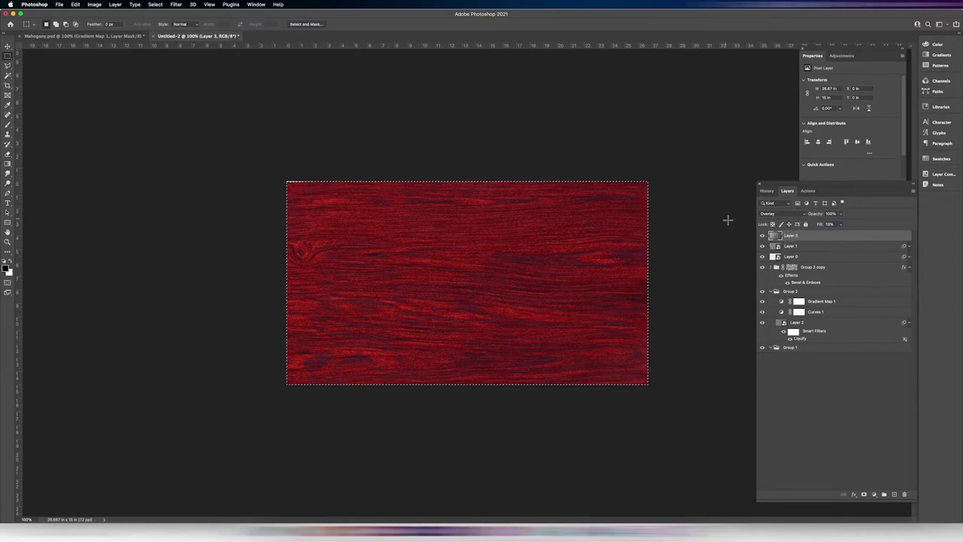
left_click(762, 235)
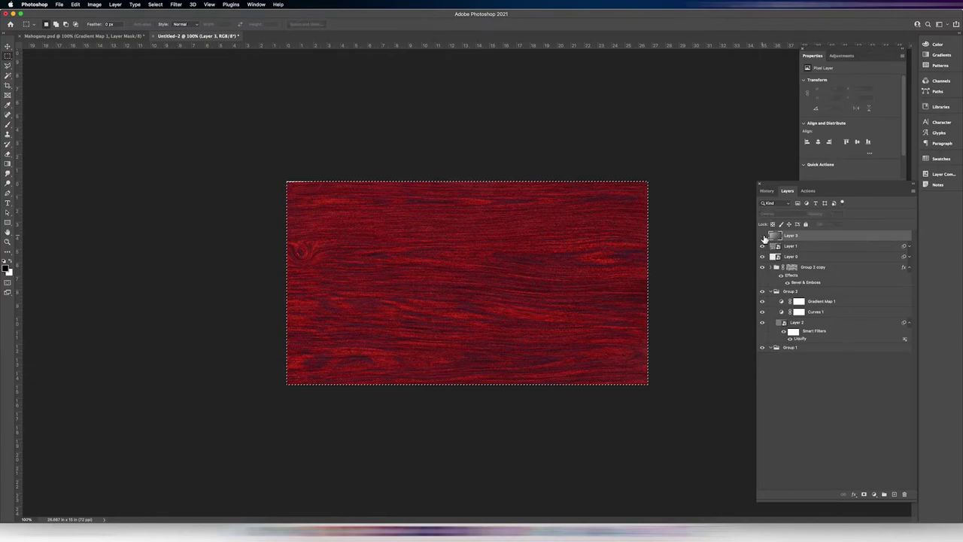
left_click(762, 236)
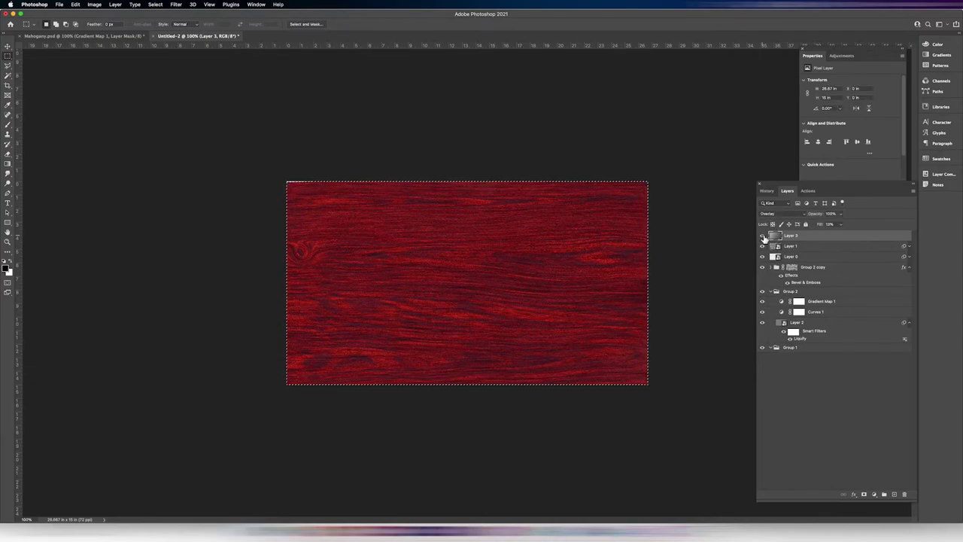
- Clear the canvas selection and compare the wood texture with the one in Mahogany.psd
left_click(692, 272)
key("super+equal")
key("super+minus")
left_click(94, 36)
left_click(181, 37)
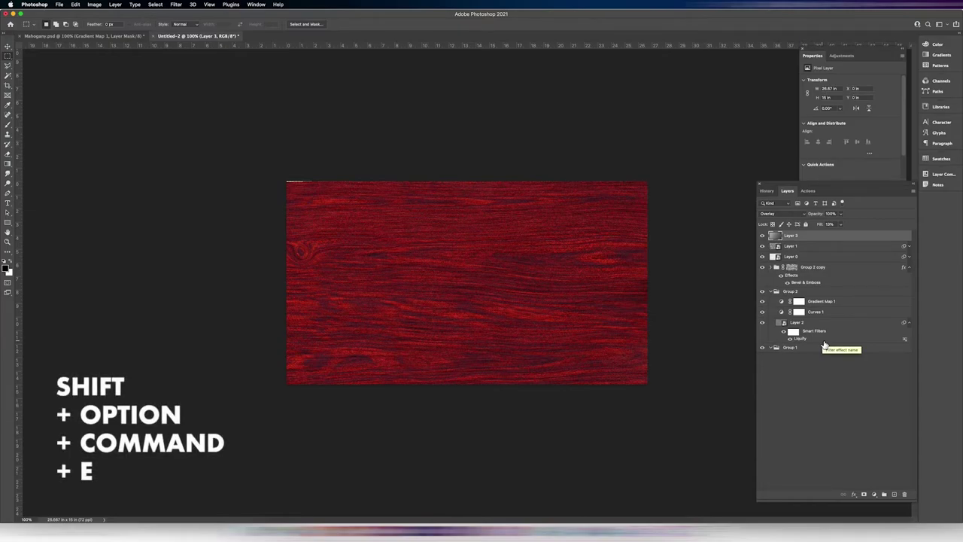
- Stamp all visible layers into a new top layer and open it in the Camera Raw filter
key("alt+shift+super+e")
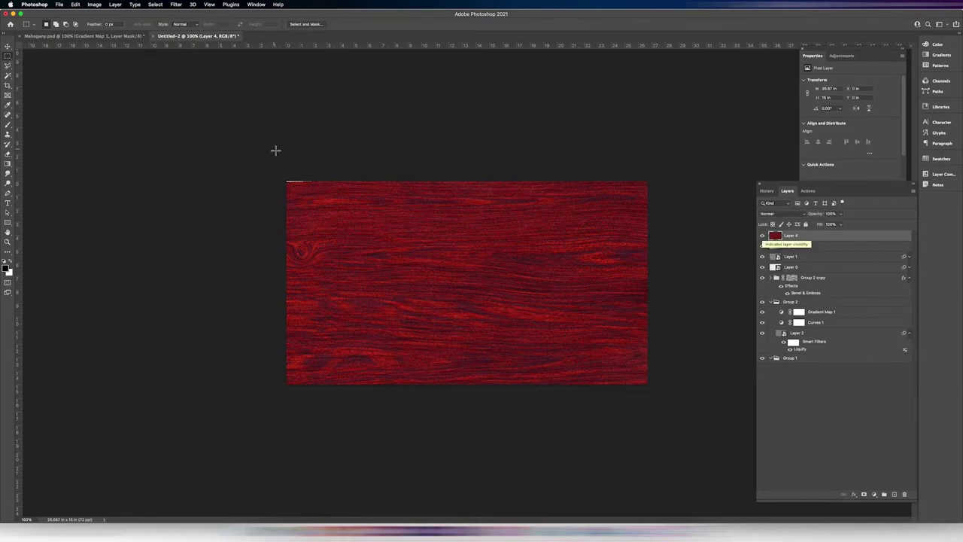
left_click(178, 5)
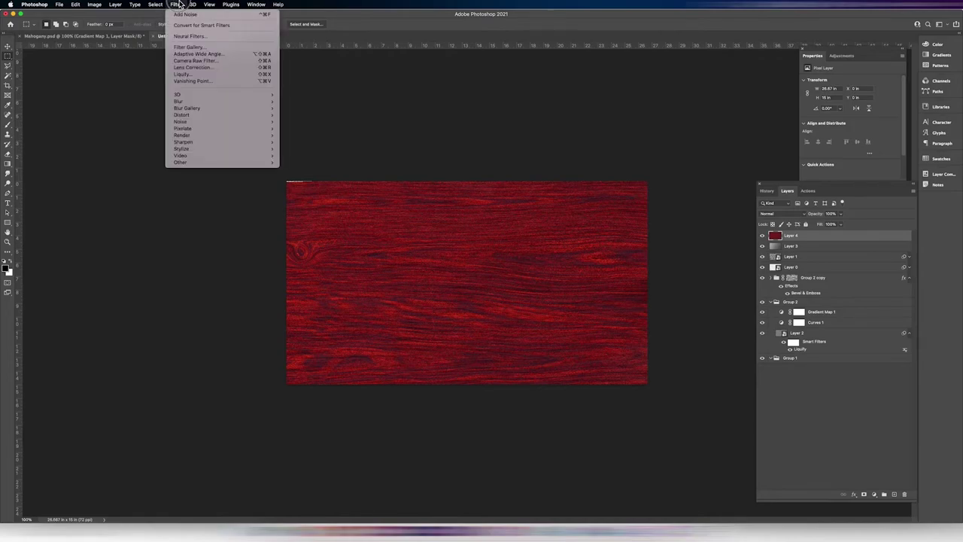
left_click(203, 60)
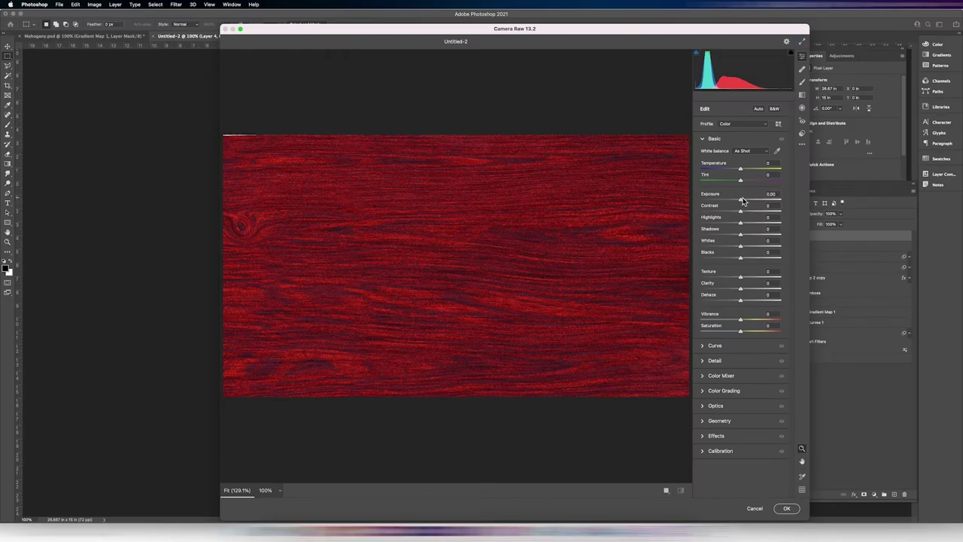
- Set Camera Raw exposure to +0.20, contrast to -25, highlights to +15, shadows to -16, whites to -33 and blacks to +29
left_click_drag(742, 202, 730, 217)
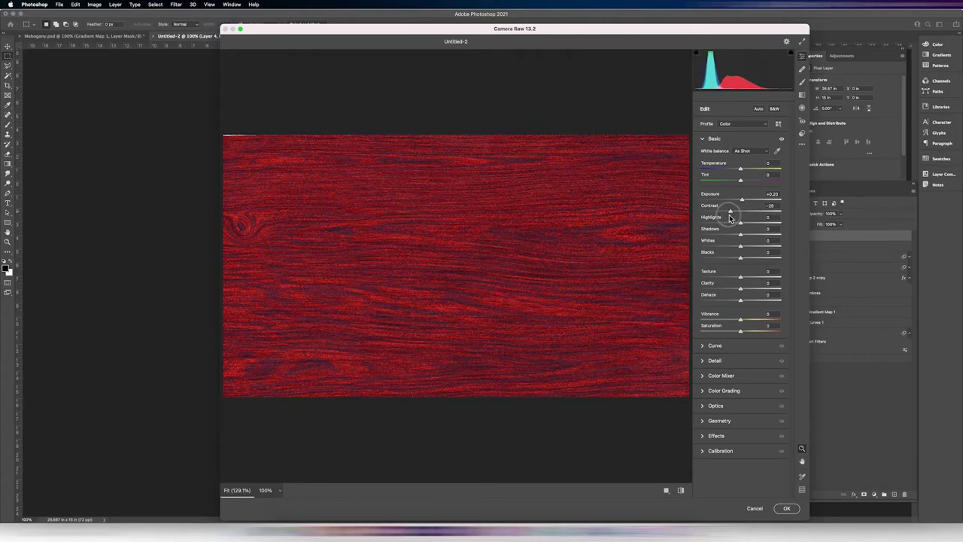
left_click_drag(742, 224, 735, 238)
left_click_drag(740, 246, 754, 262)
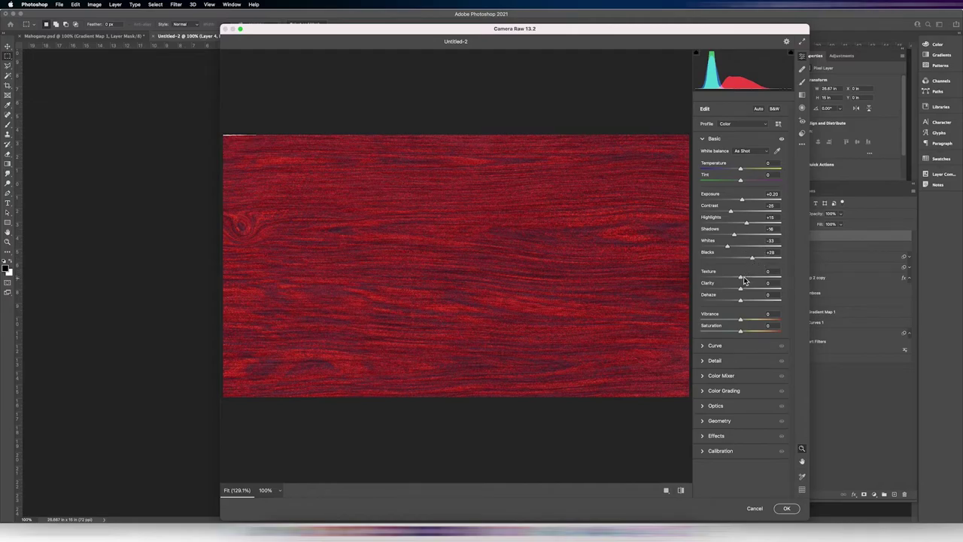
- Set Camera Raw texture to -17, clarity to +10, vibrance to +17 and saturation to -11
mouse_move(741, 280)
left_mouse_down()
mouse_move(765, 279)
mouse_move(728, 279)
mouse_move(737, 282)
left_mouse_up()
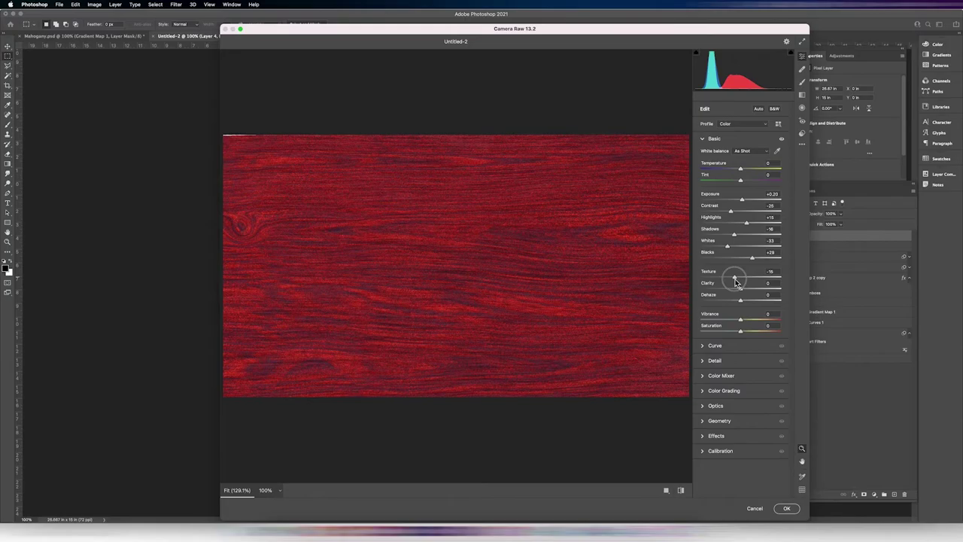
left_click_drag(736, 282, 735, 282)
left_click_drag(742, 291, 737, 335)
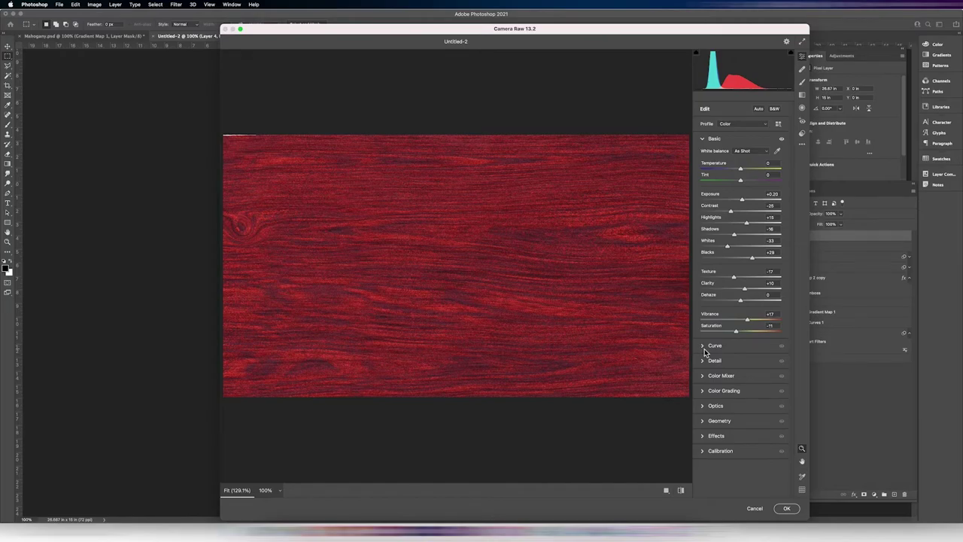
- Set the Optics vignette to -50 and the Effects grain to 27, and adjust the Effects vignetting
left_click(702, 406)
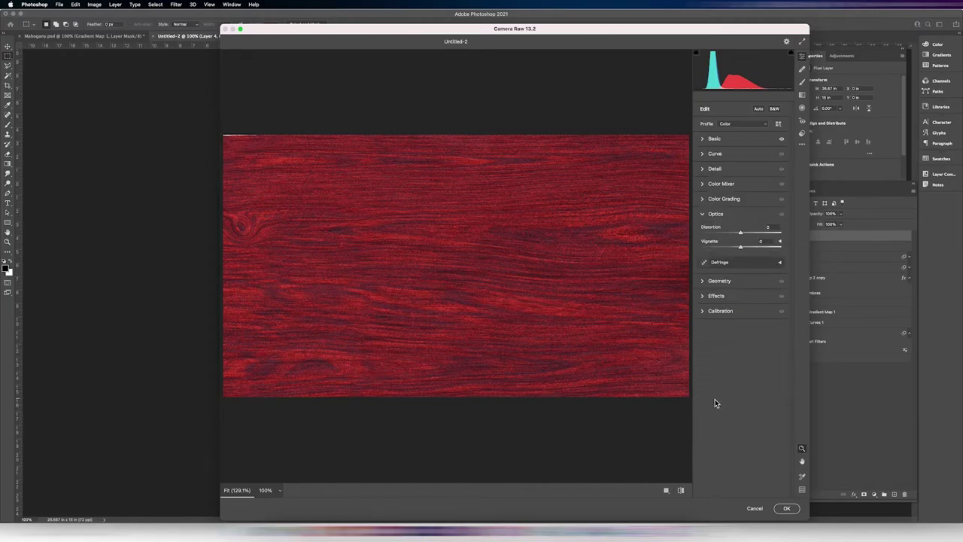
left_click_drag(740, 247, 722, 252)
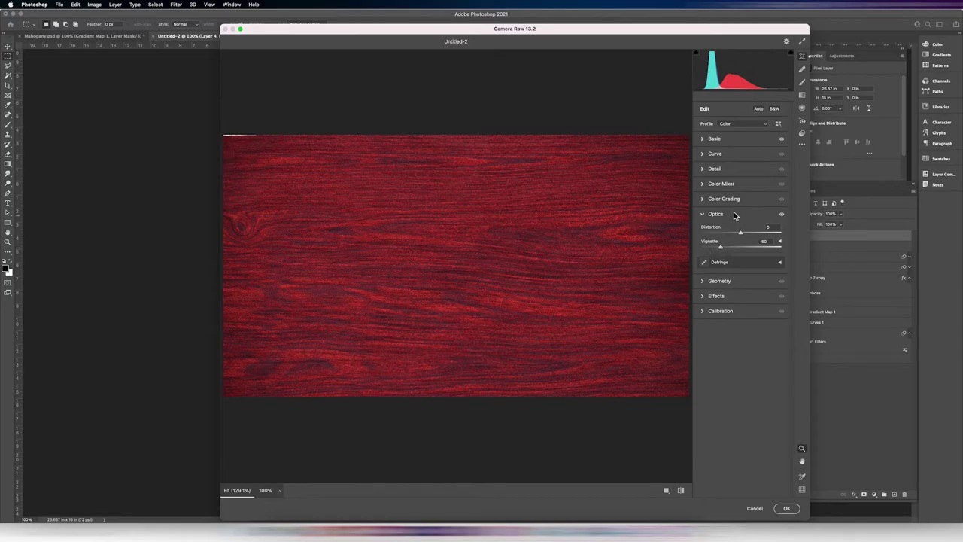
left_click(705, 219)
left_click(702, 244)
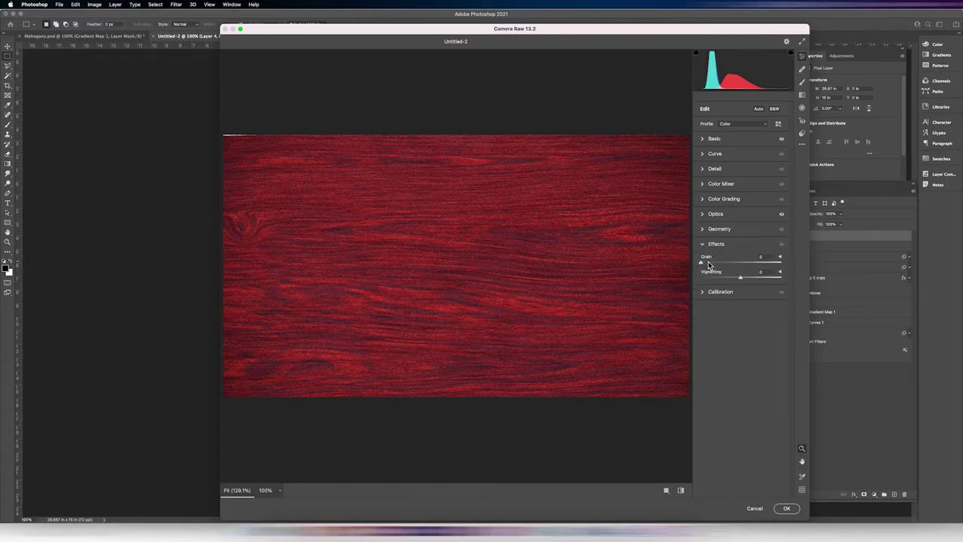
left_click_drag(708, 265, 737, 279)
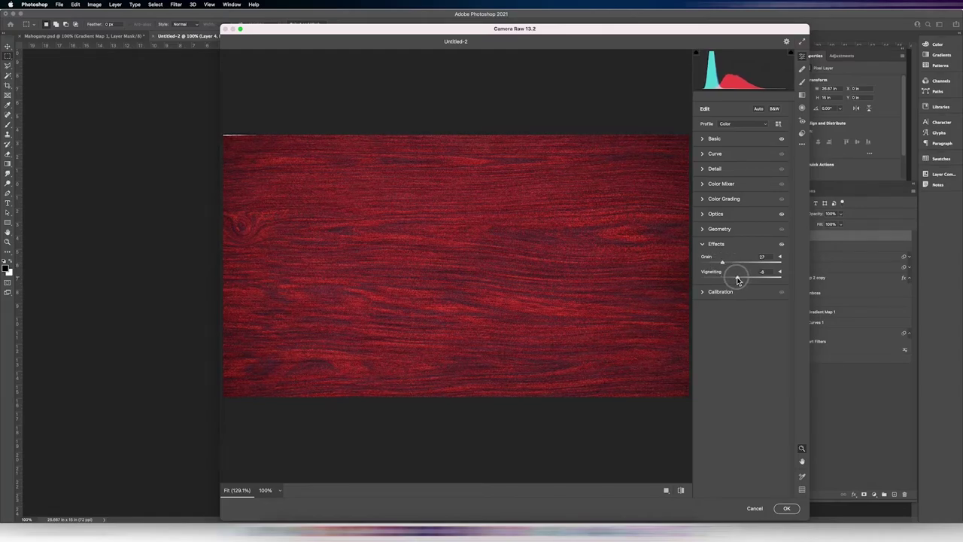
mouse_move(736, 281)
left_mouse_down()
mouse_move(723, 279)
mouse_move(740, 281)
left_mouse_up()
left_click(704, 244)
- Color grade the highlights, tint the shadows toward blue, and apply the Camera Raw filter to Layer 4
left_click(703, 199)
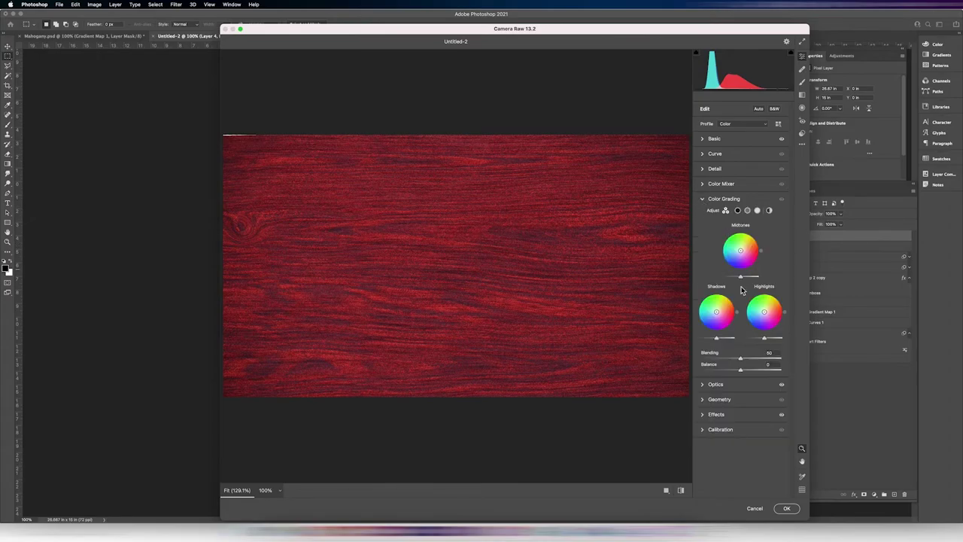
mouse_move(766, 313)
left_mouse_down()
mouse_move(714, 315)
mouse_move(718, 338)
left_mouse_up()
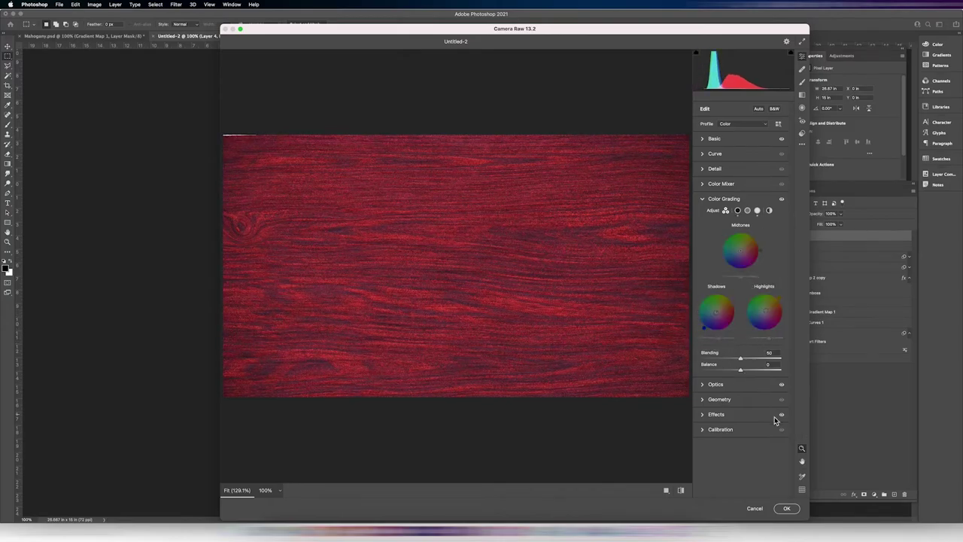
left_click(787, 510)
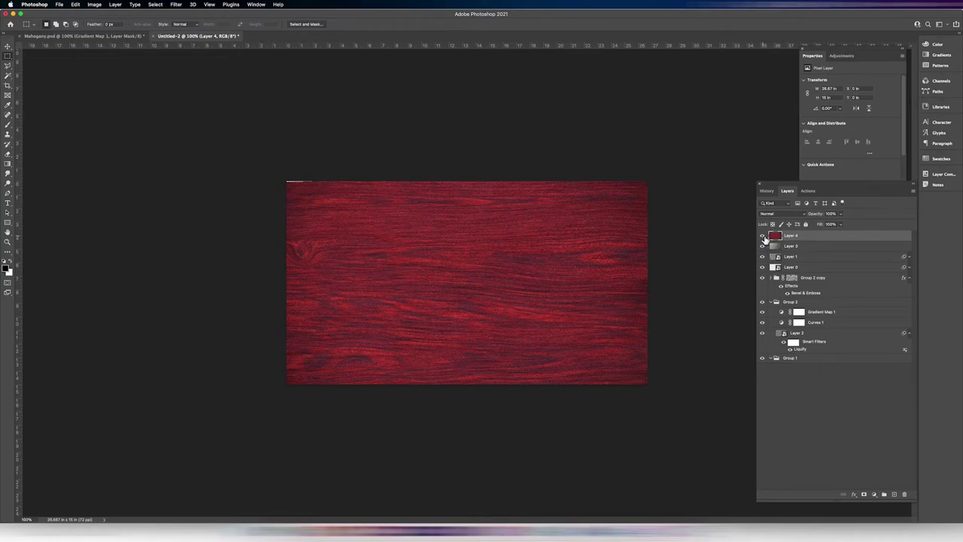
- Duplicate the graded Layer 4 and desaturate the copy completely with Hue/Saturation, setting saturation to -100
key("super+j")
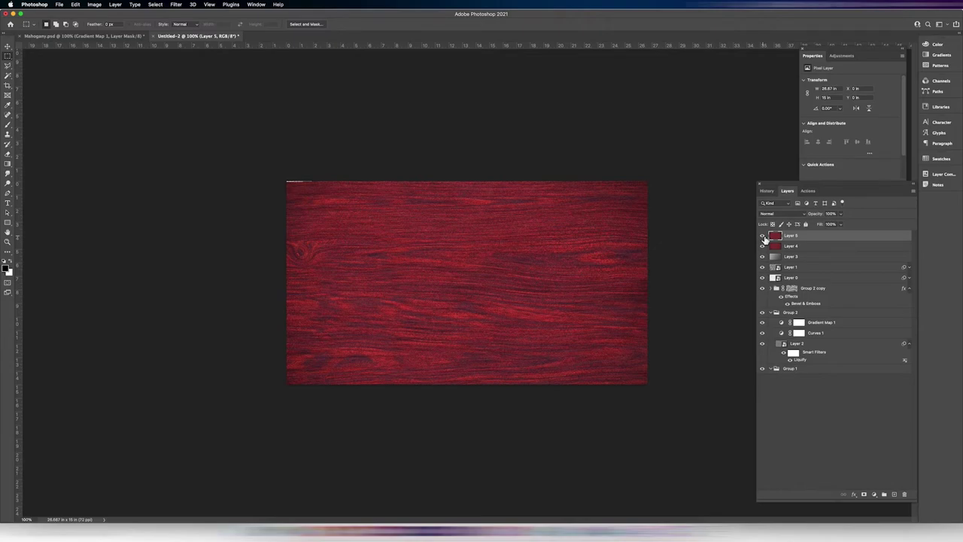
key("super+u")
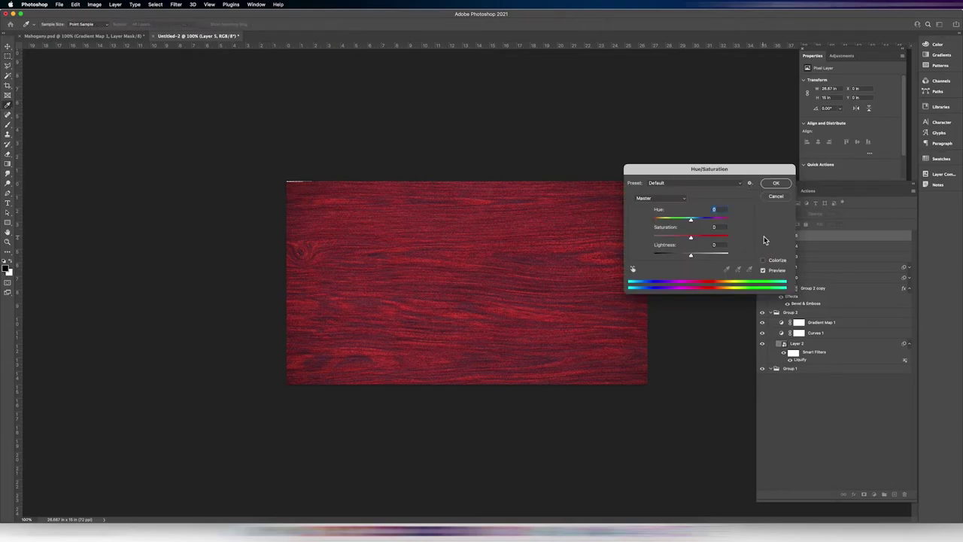
left_click_drag(690, 237, 649, 238)
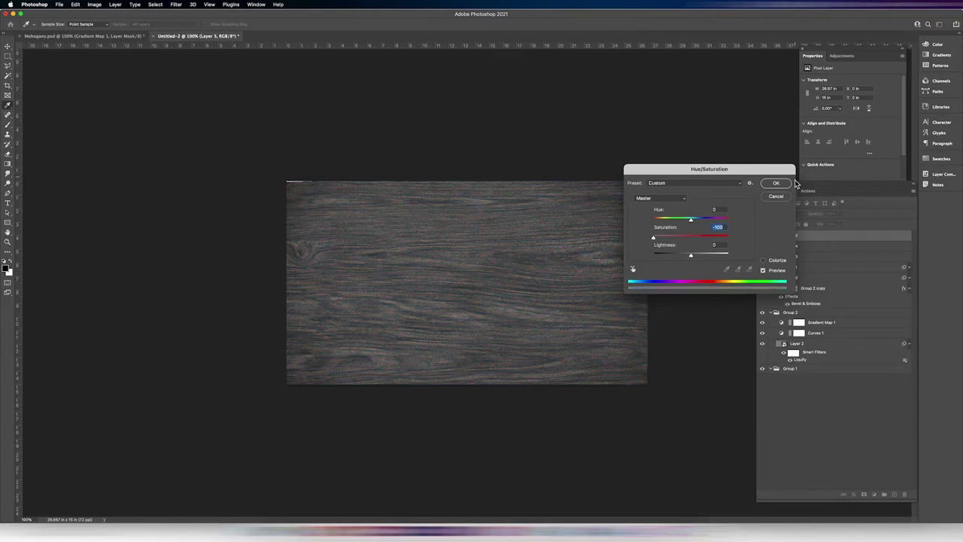
left_click(782, 185)
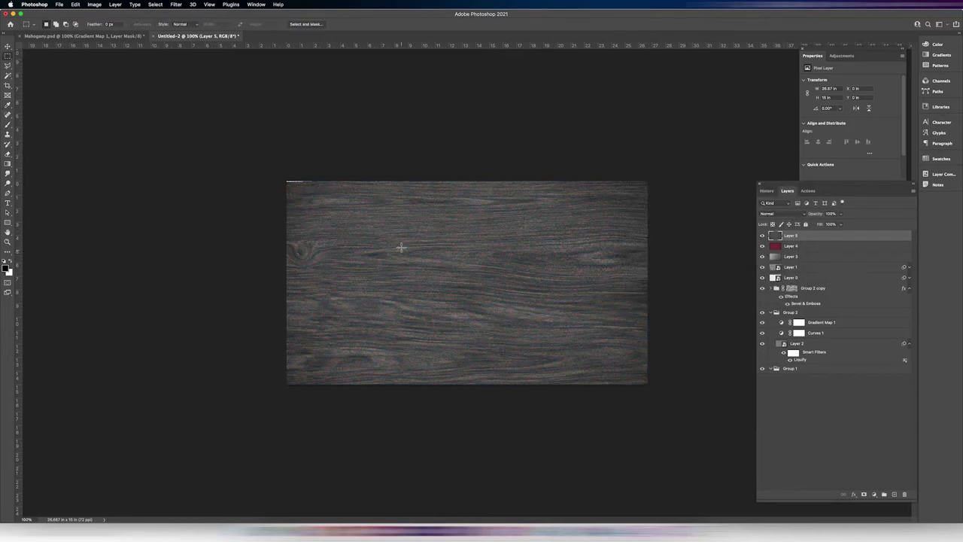
- Apply a High Pass filter with a 9.5-pixel radius to the desaturated Layer 5
left_click(109, 5)
mouse_move(176, 4)
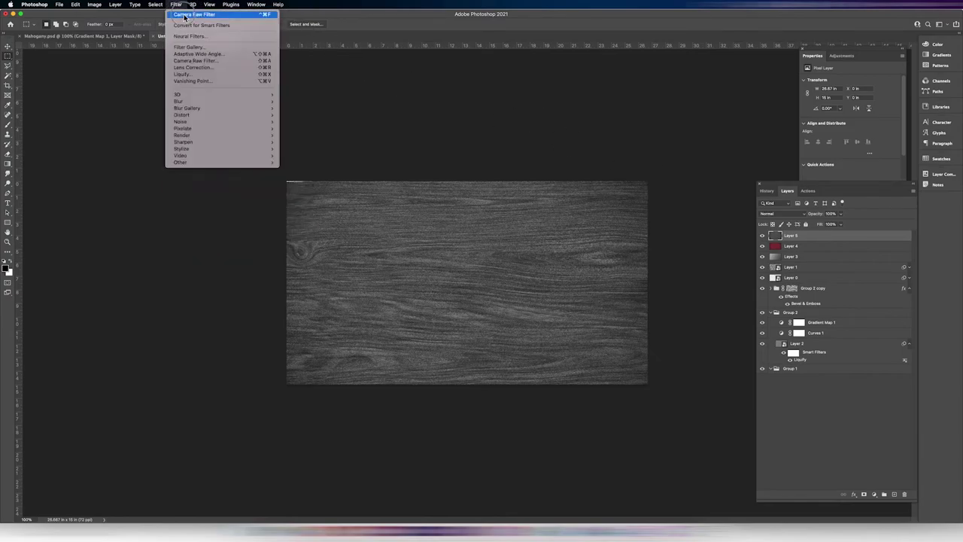
mouse_move(224, 153)
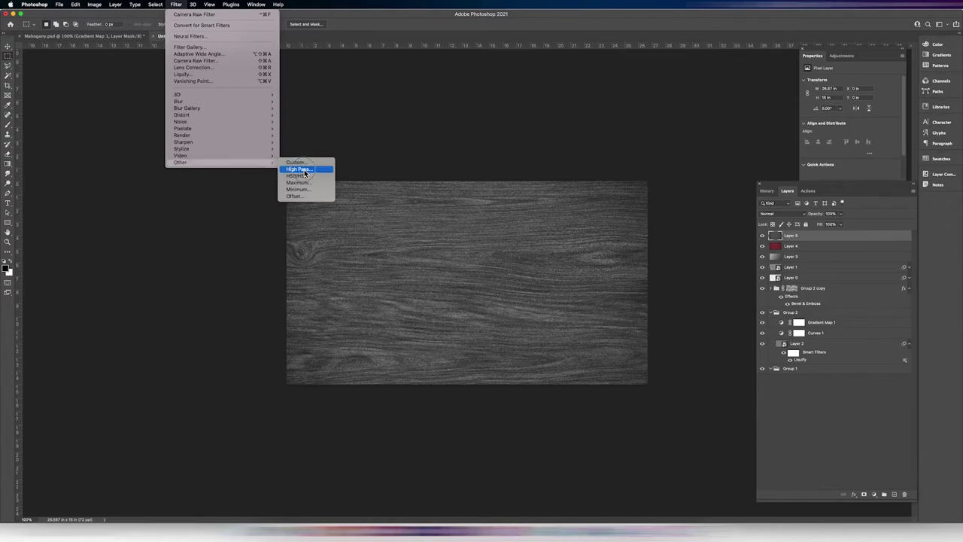
left_click(305, 173)
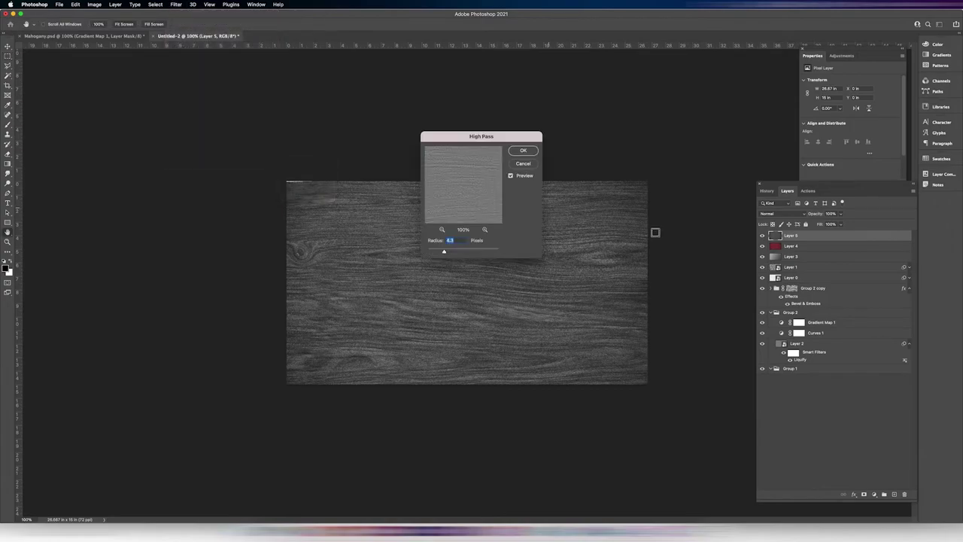
left_click_drag(450, 251, 456, 255)
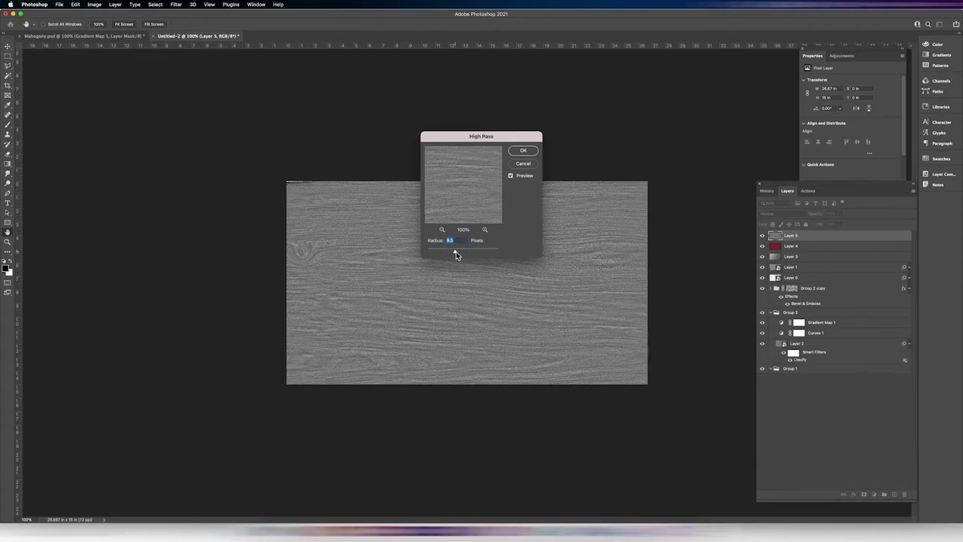
left_click(523, 152)
- Set Layer 5's blend mode to Overlay and its fill to 17%, comparing the sharpening with the layer hidden and shown
left_click(782, 214)
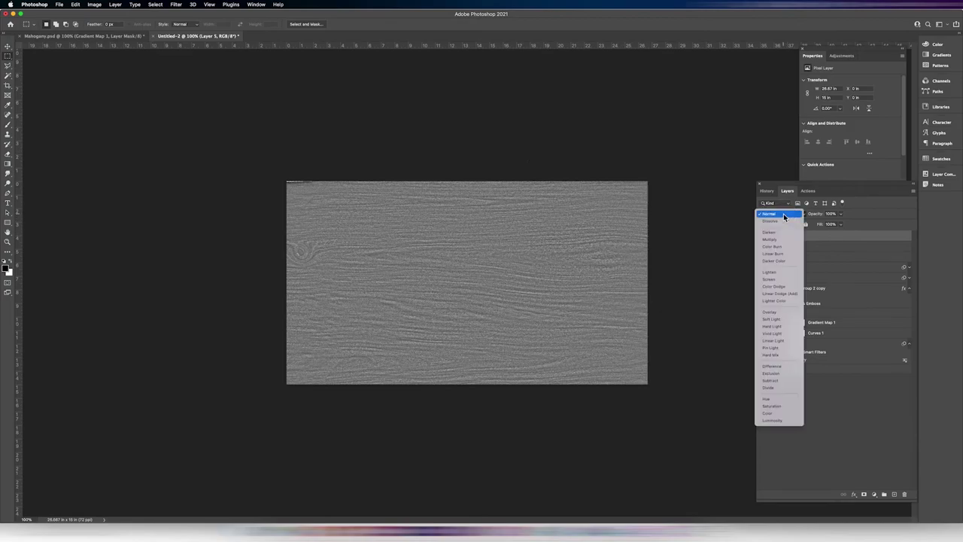
left_click(778, 315)
left_click(773, 234)
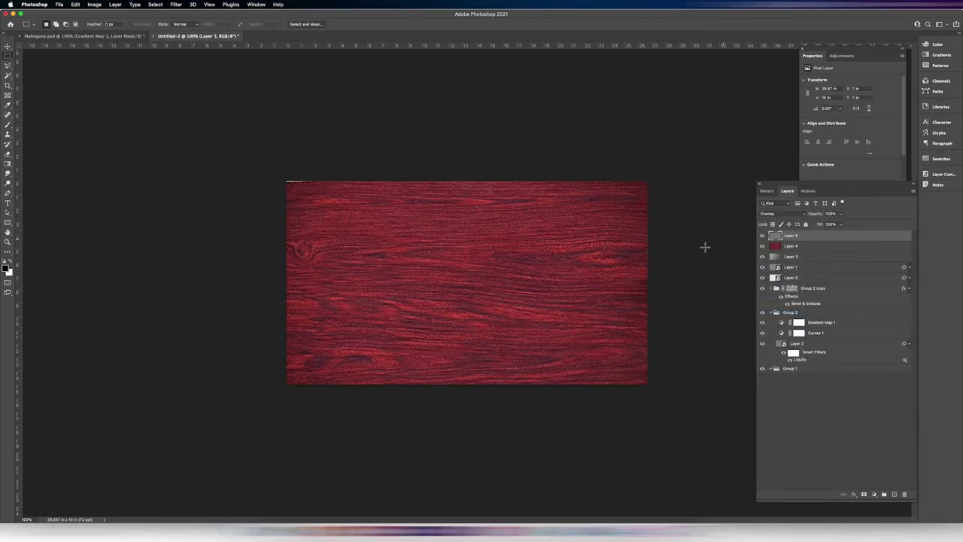
key("super+equal")
key("super+equal")
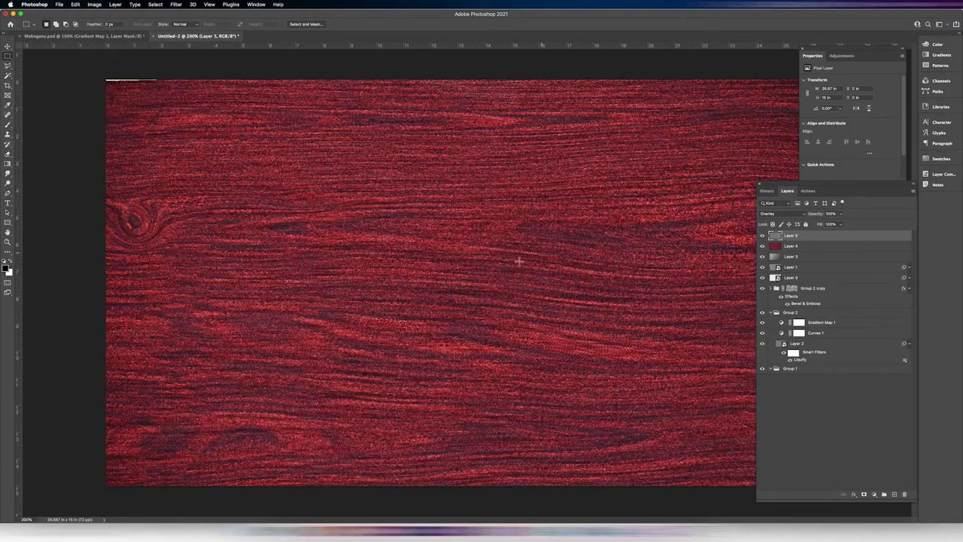
left_click_drag(820, 224, 787, 227)
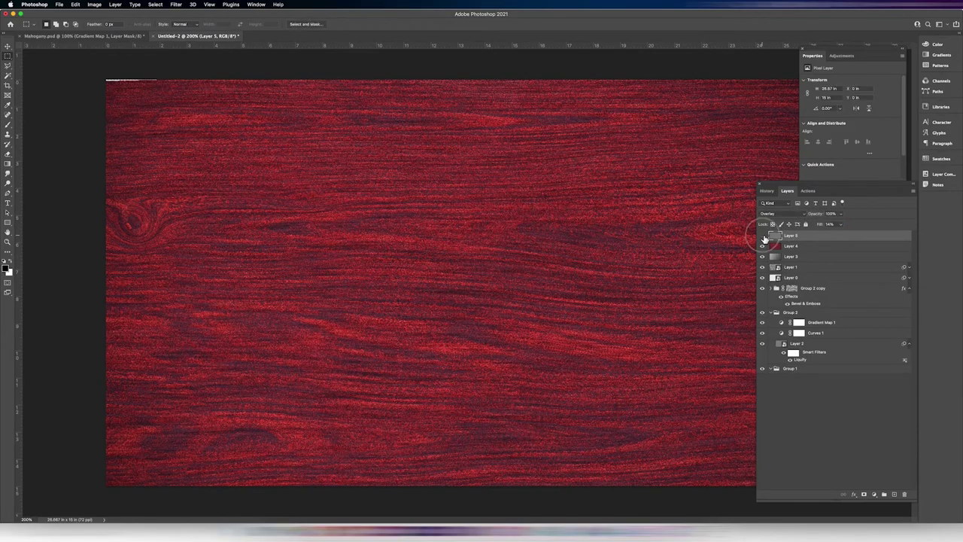
left_click(762, 236)
left_click(762, 237)
key("super+minus")
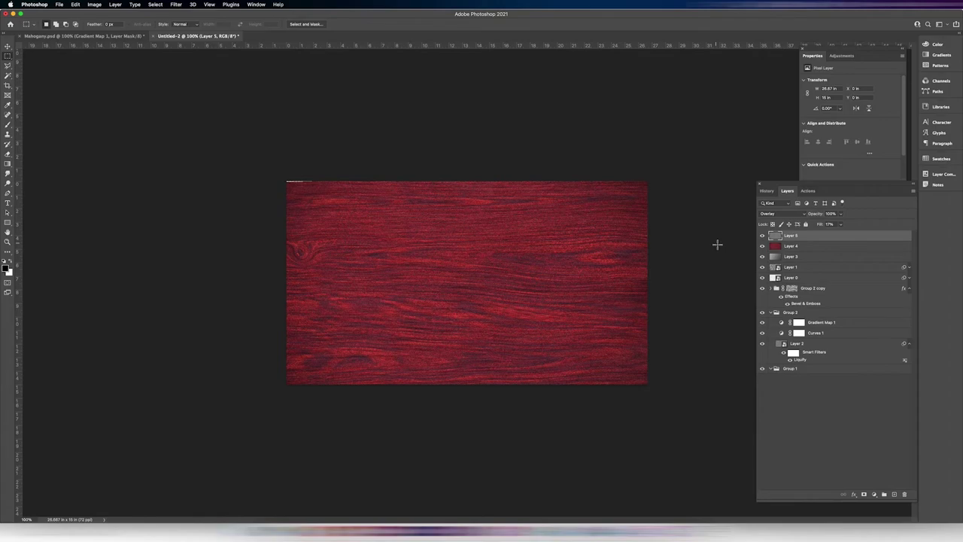
key("super+plus")
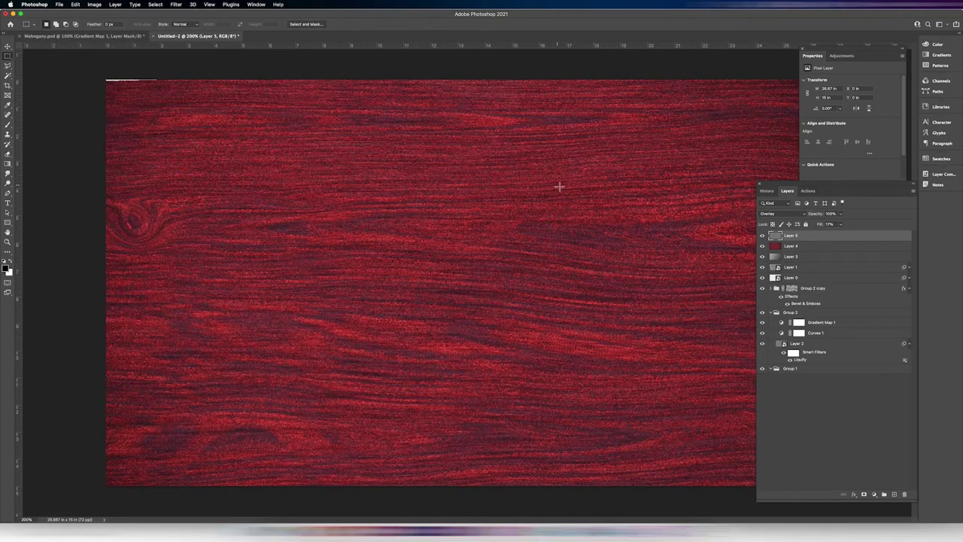
- Clear the floating panels off the canvas to examine the whole texture, and bring the Layers panel back
left_click(802, 47)
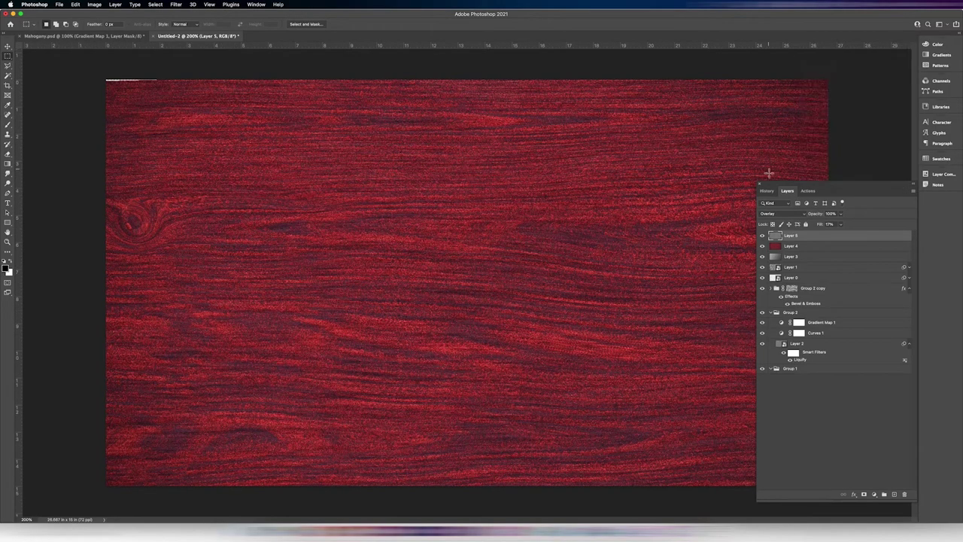
left_click(762, 187)
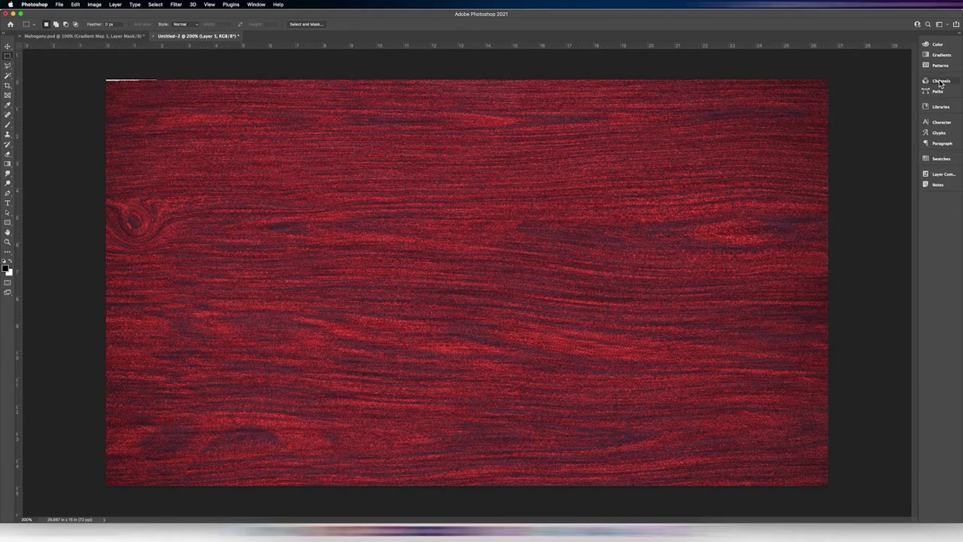
left_click(256, 5)
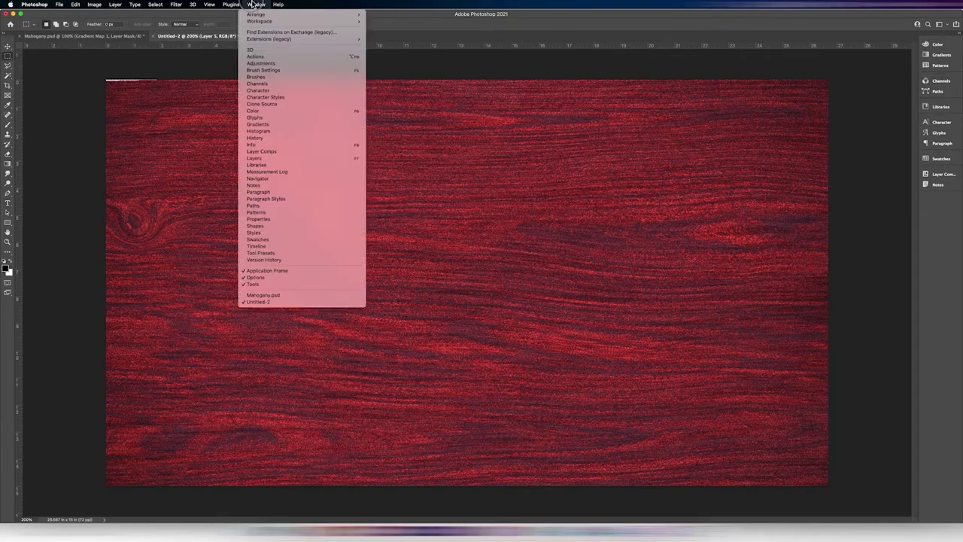
left_click(279, 158)
- Transform Layers 4 and 5 together, enlarging them slightly to cover the gap along the canvas's upper-left edge
left_click(797, 246, "shift")
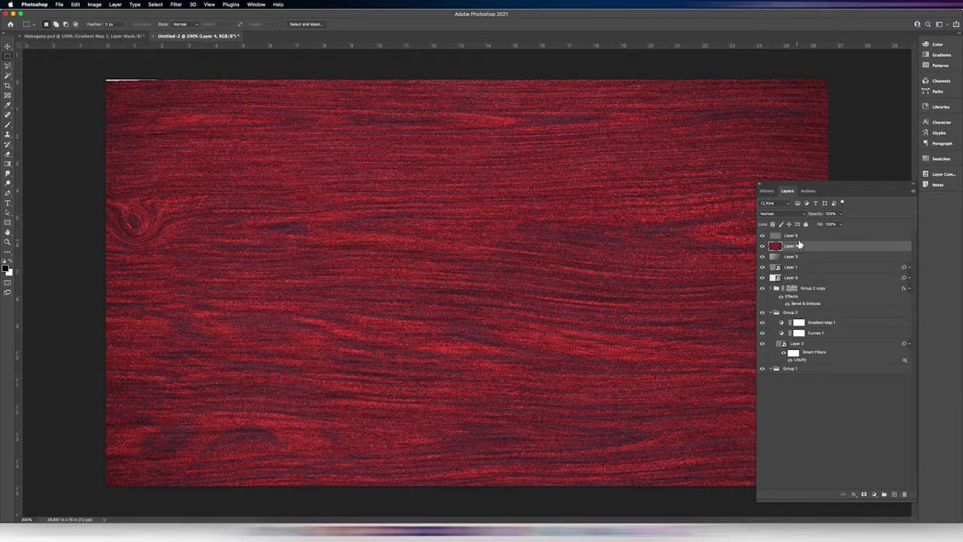
key("super+t")
left_click_drag(827, 79, 831, 79)
key("Return")
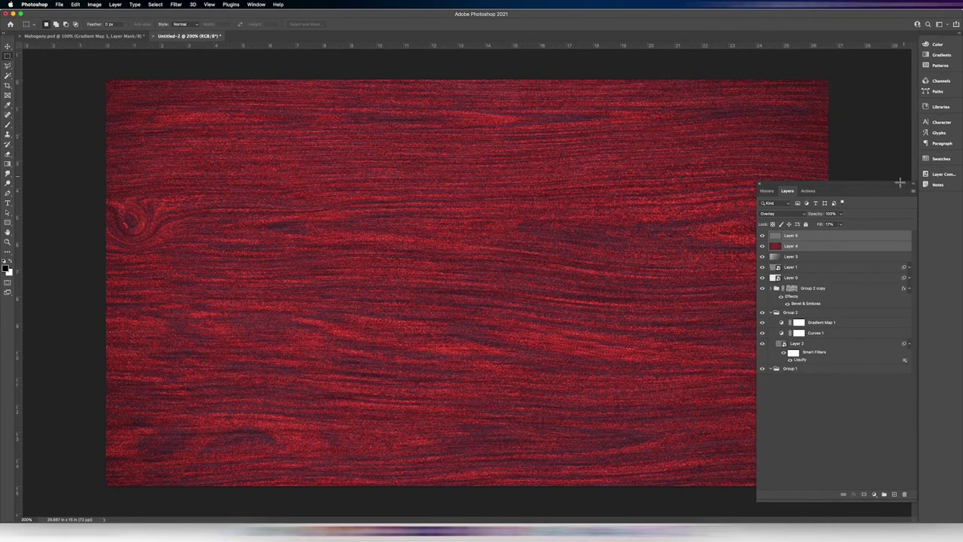
- Sample a dark purple from the grain as the foreground color and add a new empty layer above Layer 5
left_click(836, 238)
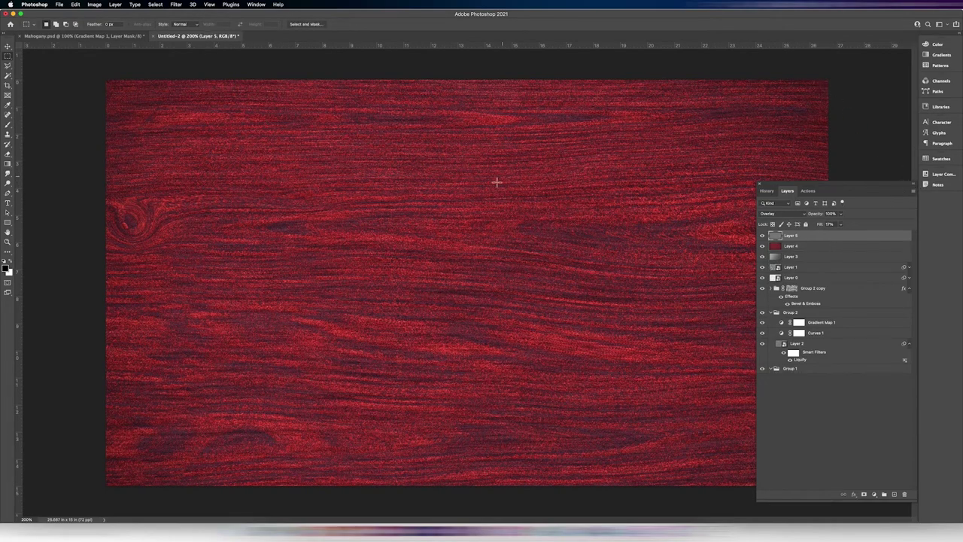
left_click(9, 112)
left_click(286, 225)
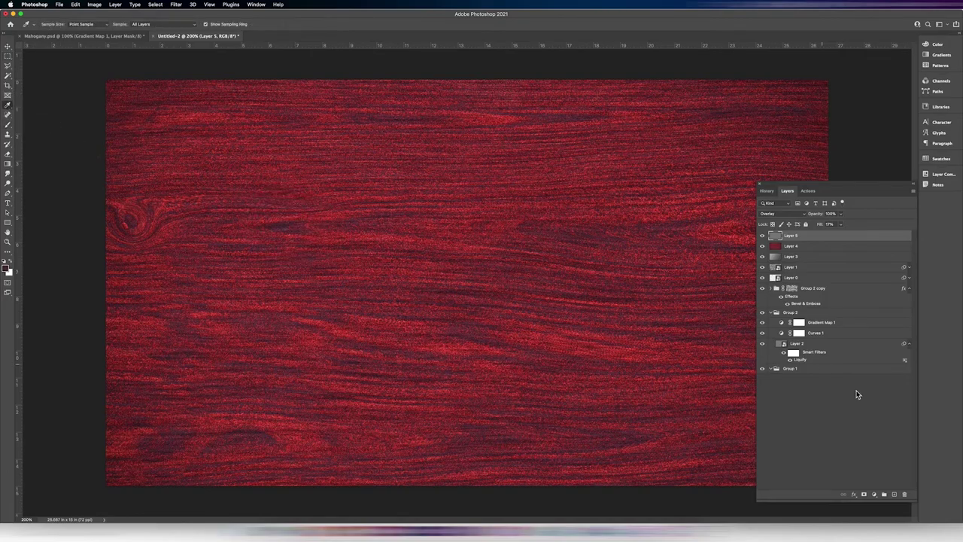
left_click(893, 493)
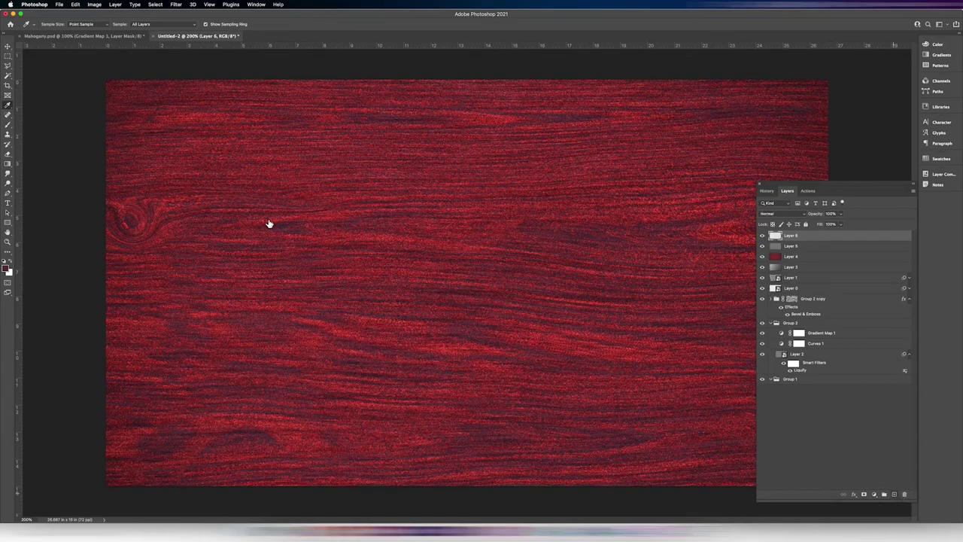
- Paint dark spots on Layer 6 over the left knot and the lower-left knot with a small soft brush
left_click(9, 124)
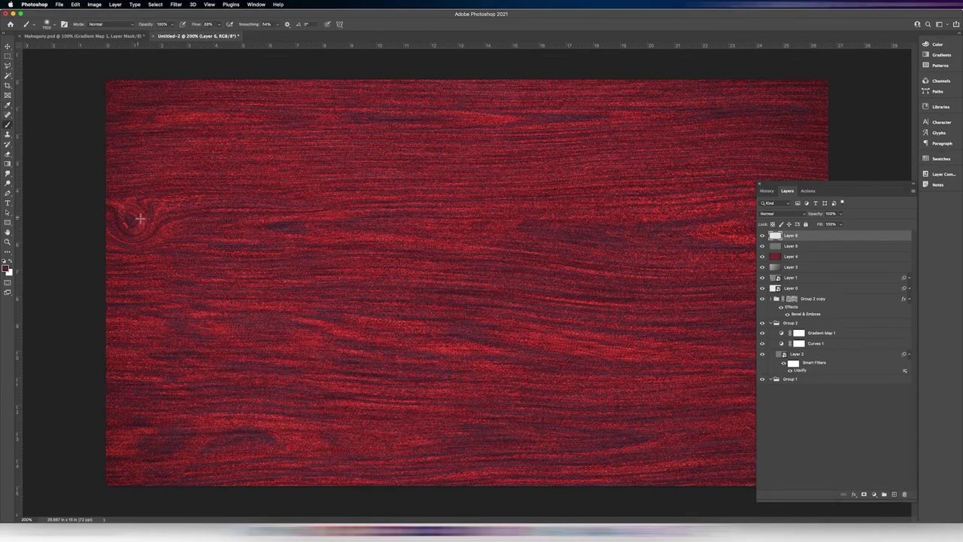
key("bracketleft")
key("bracketleft")
key("bracketleft")
key("bracketleft")
key("bracketleft")
key("bracketleft")
key("bracketleft")
key("bracketleft")
key("bracketleft")
key("bracketleft")
key("bracketleft")
key("bracketleft")
key("bracketleft")
key("bracketleft")
key("bracketleft")
key("bracketright")
key("bracketright")
key("bracketright")
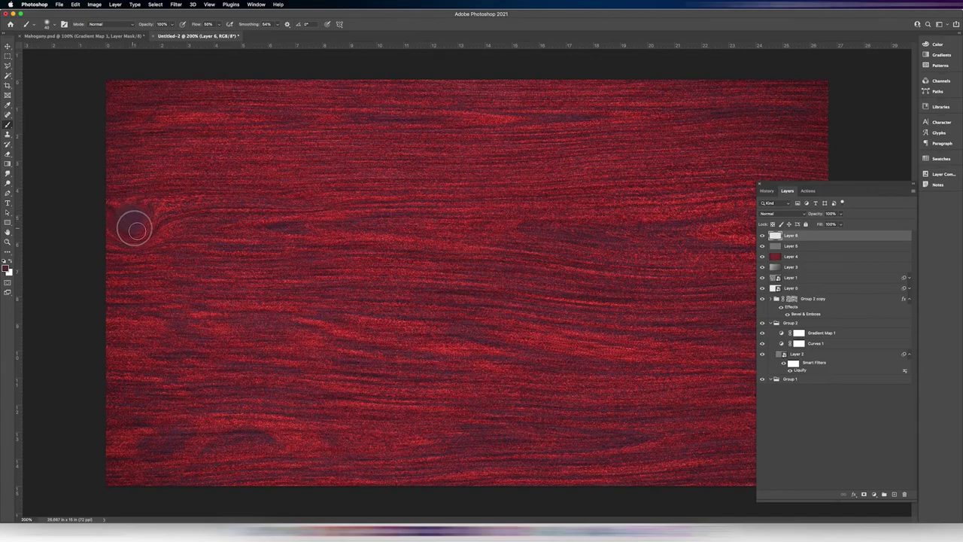
left_click(140, 222)
mouse_move(261, 441)
left_mouse_down()
mouse_move(224, 448)
mouse_move(272, 444)
left_mouse_up()
- Set the painted knot layer's blend mode to Multiply and lower its fill to 23%
left_click(769, 214)
left_click(771, 241)
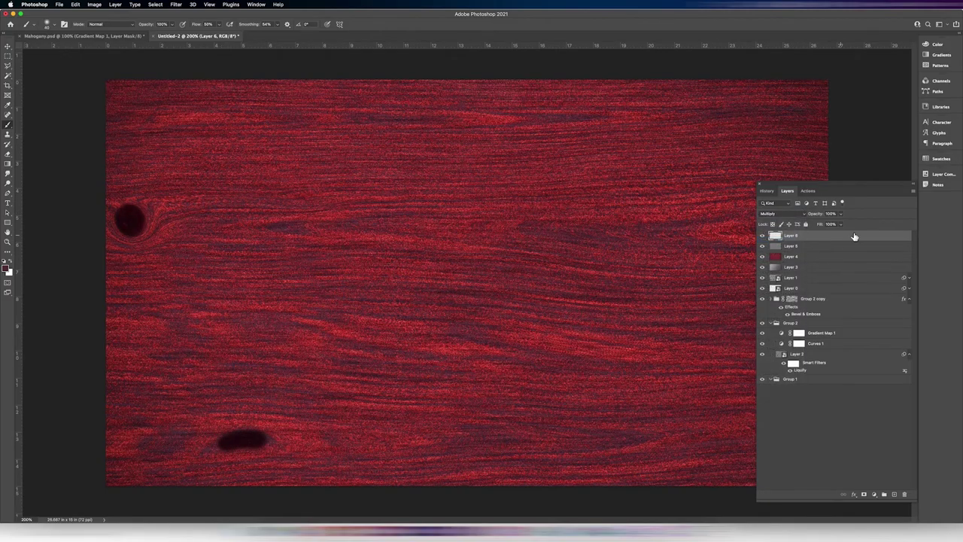
left_click_drag(828, 224, 795, 228)
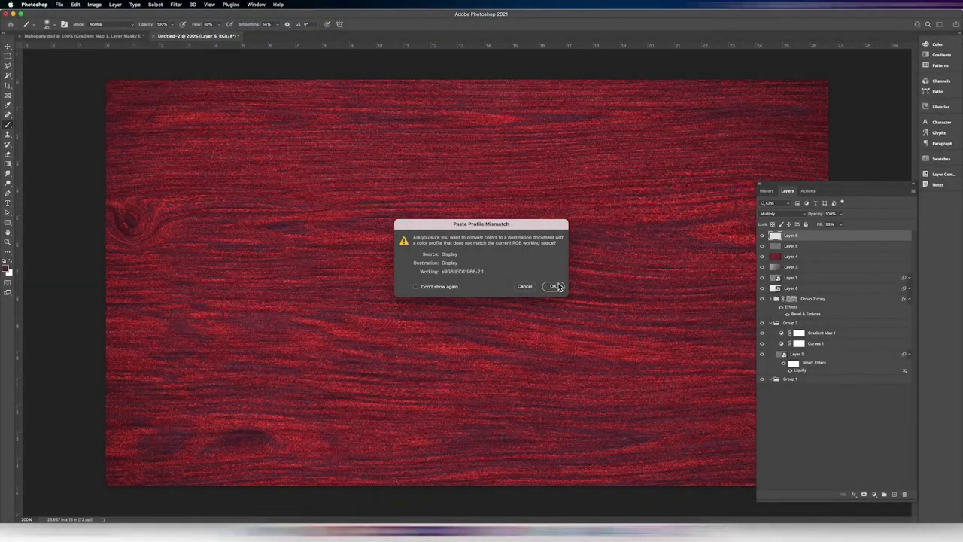
- Paste the black scratch texture as a new top layer, accepting the color profile conversion, and set its blend mode to Subtract
left_click(556, 286)
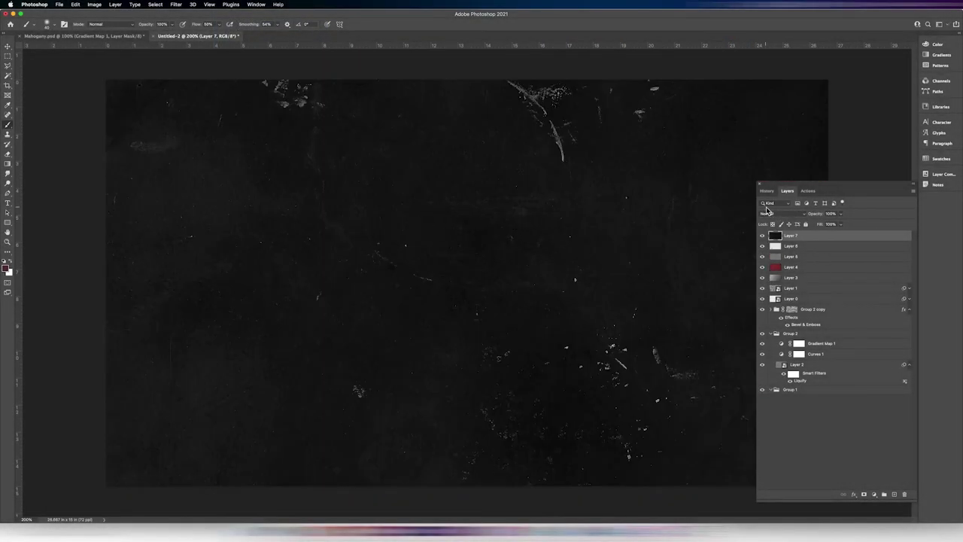
left_click(768, 214)
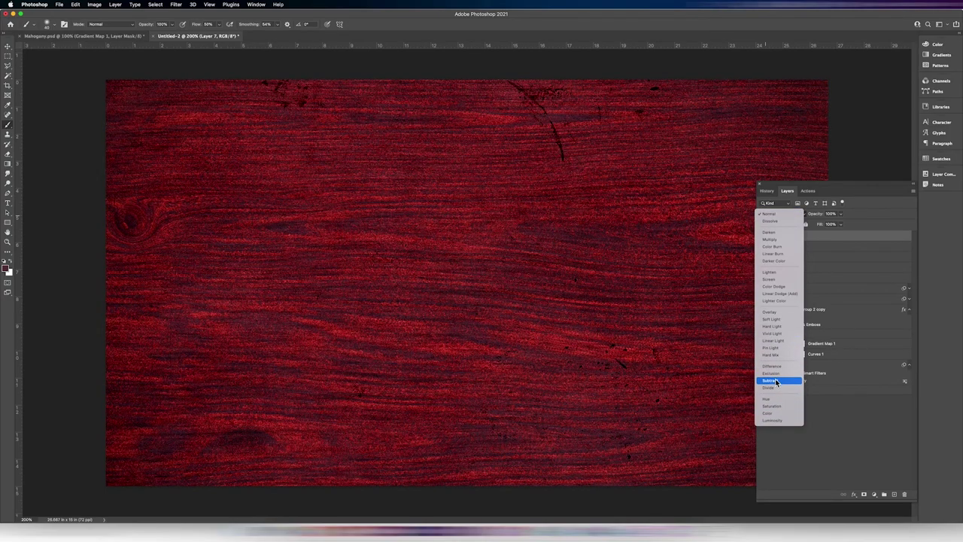
left_click(777, 382)
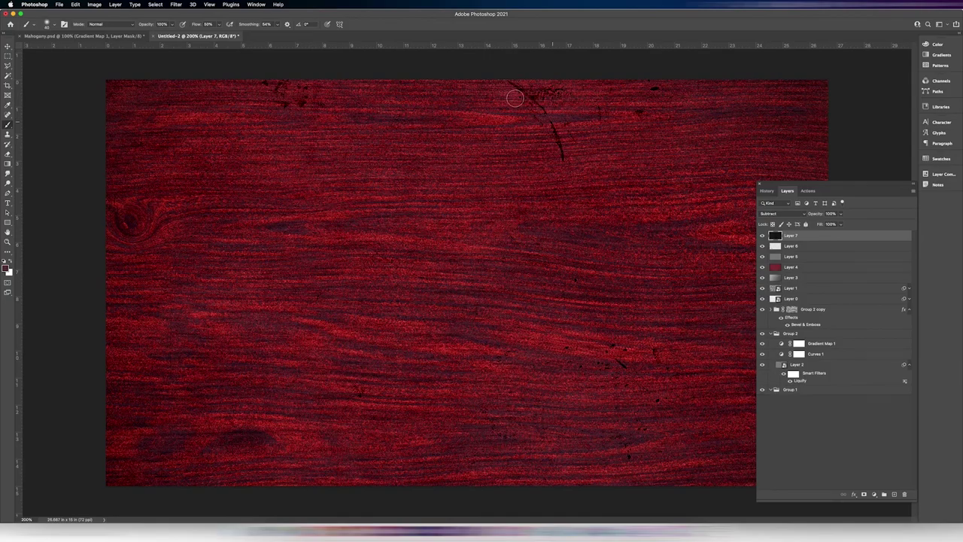
left_click(778, 216)
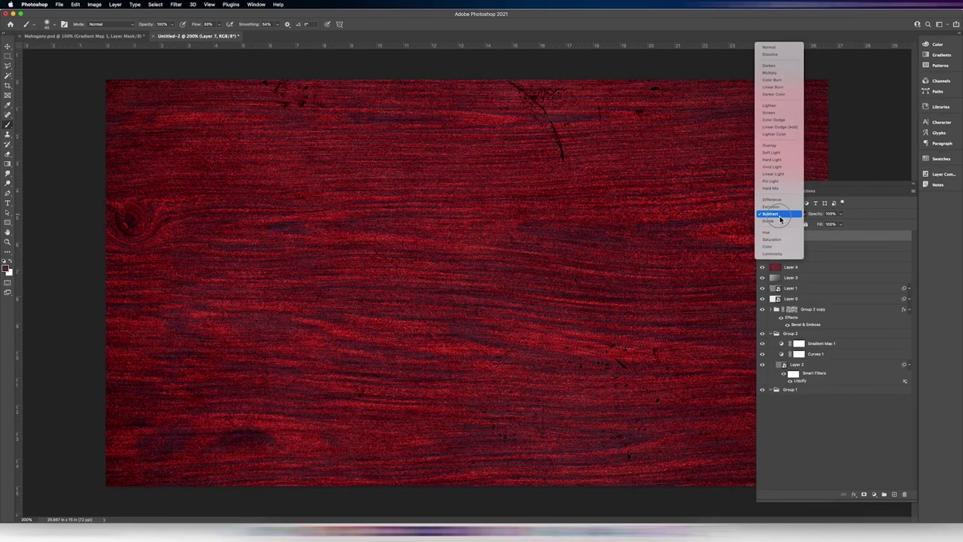
left_click(775, 214)
- Lower the scratch layer's opacity so its marks are faint, and check its effect on the whole texture
left_click_drag(802, 216, 780, 216)
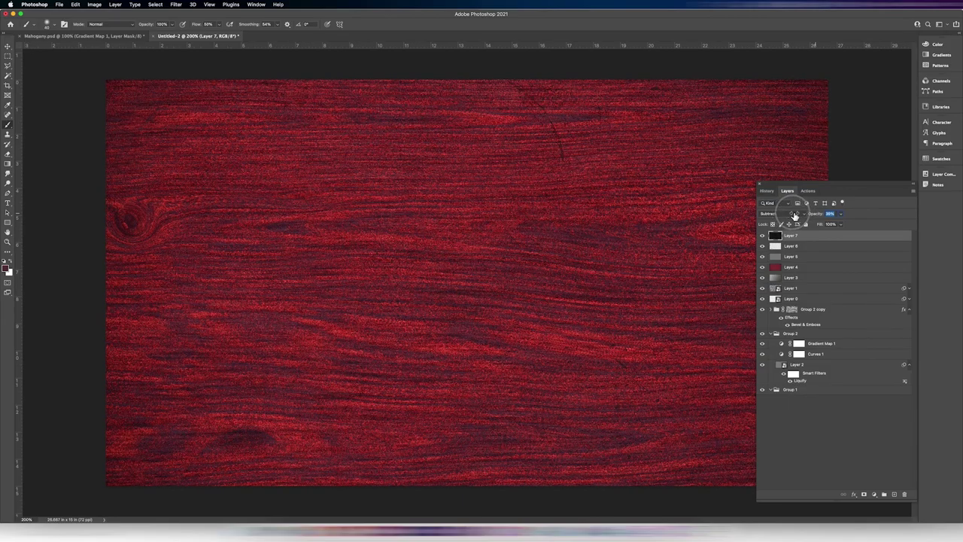
left_click(763, 235)
key("super+minus")
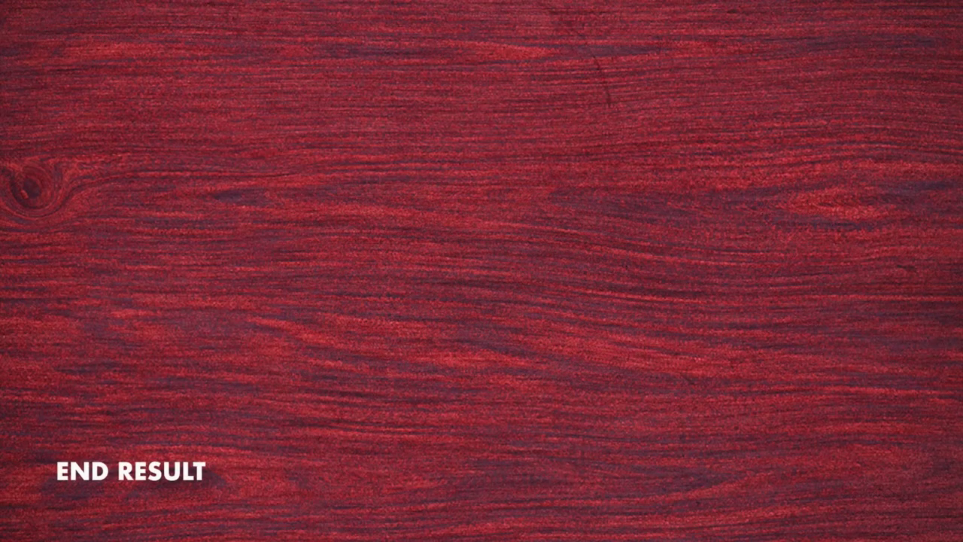